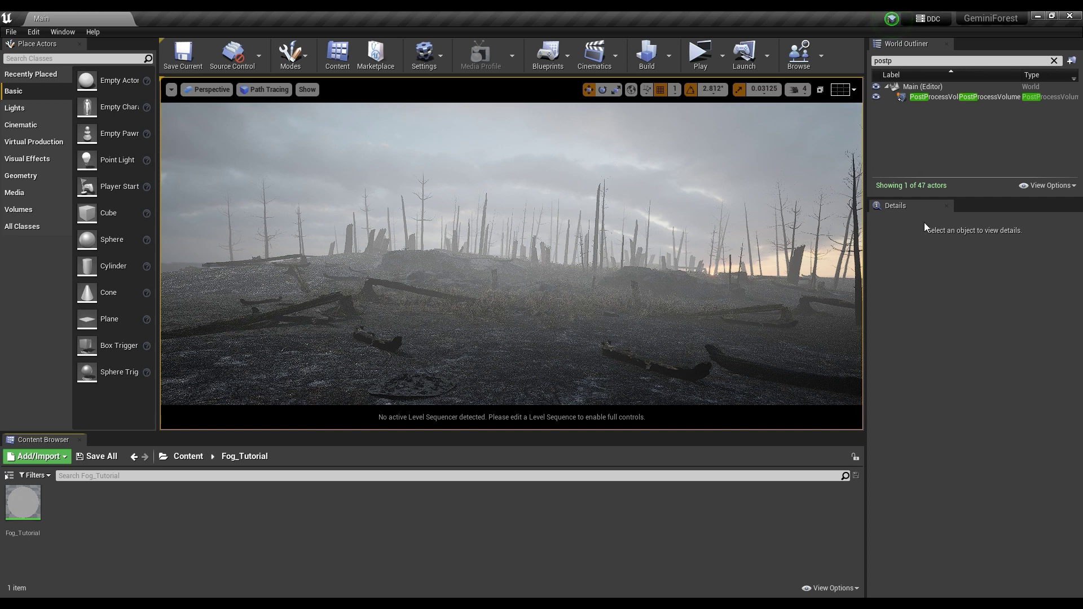
Toggle the existing post process volume off and on, comparing lit and path-traced views.
left_click(876, 97)
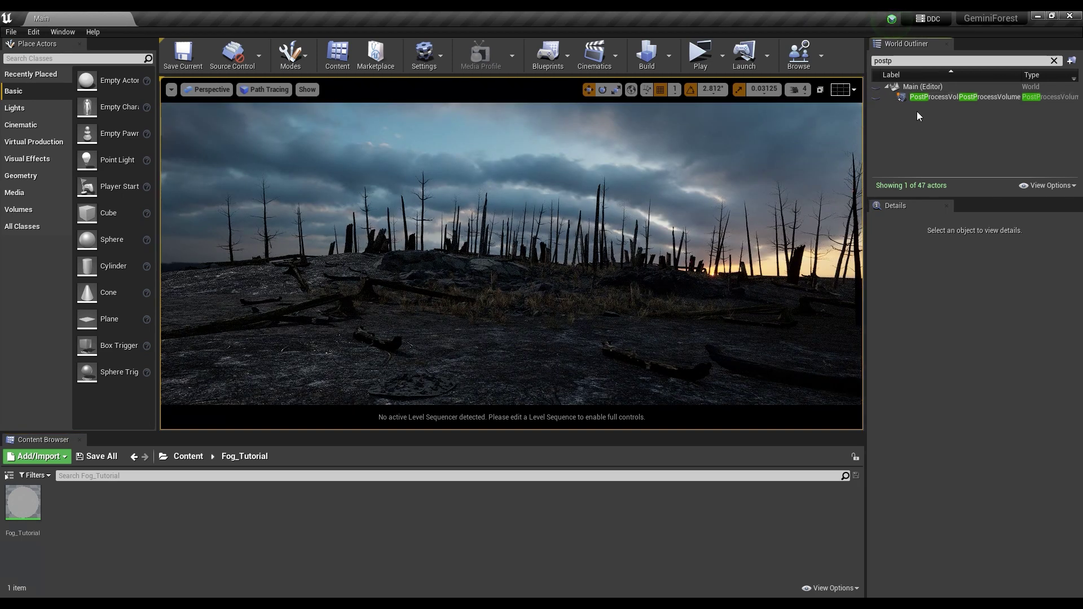
left_click(876, 97)
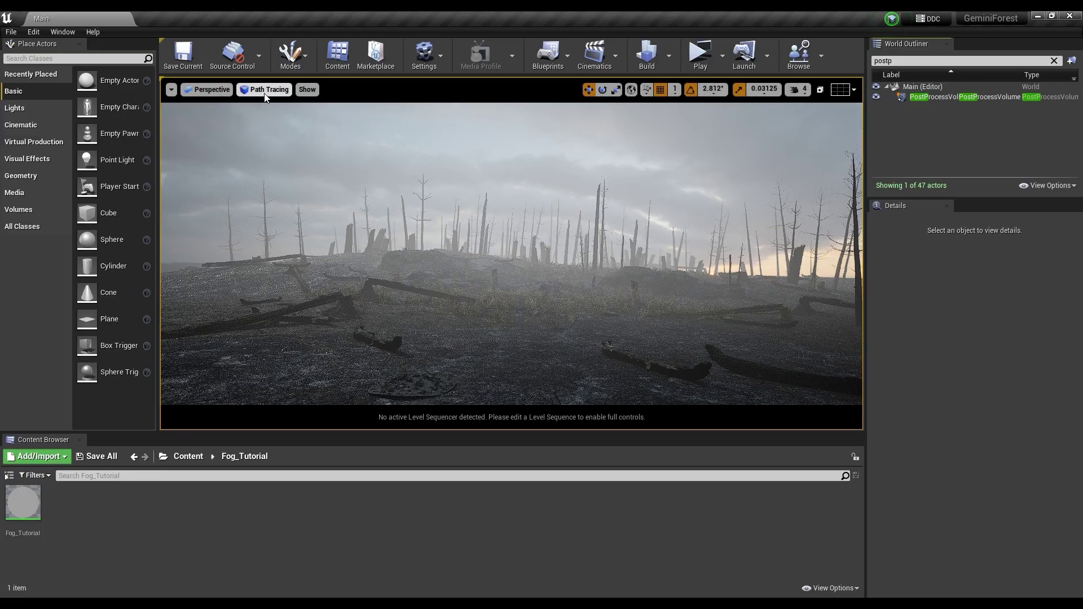
key("w")
right_click_drag(455, 245, 459, 246)
key("s")
key("s")
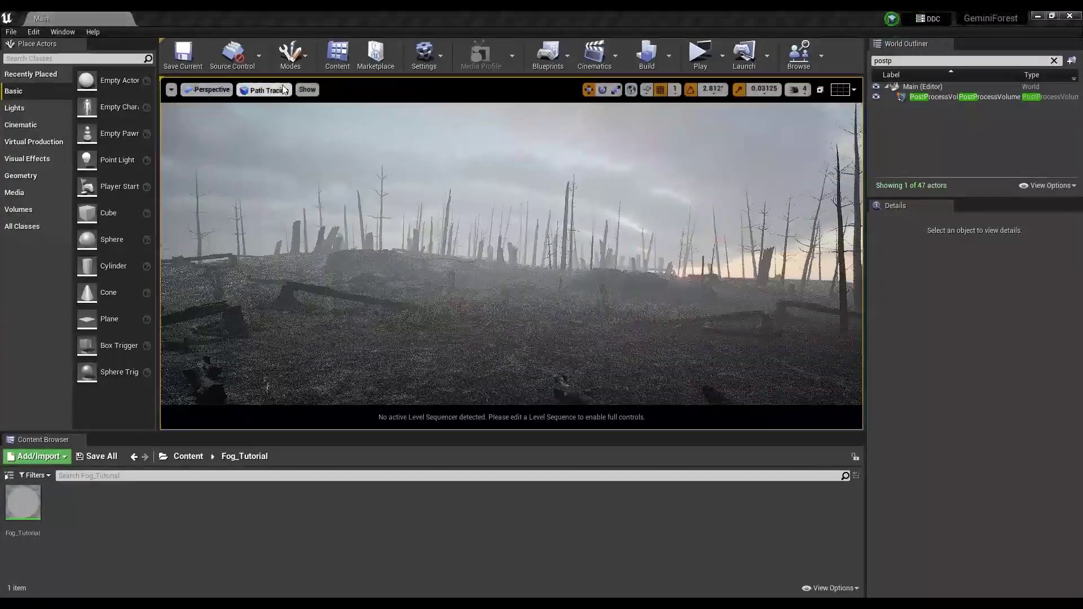
key("alt+4")
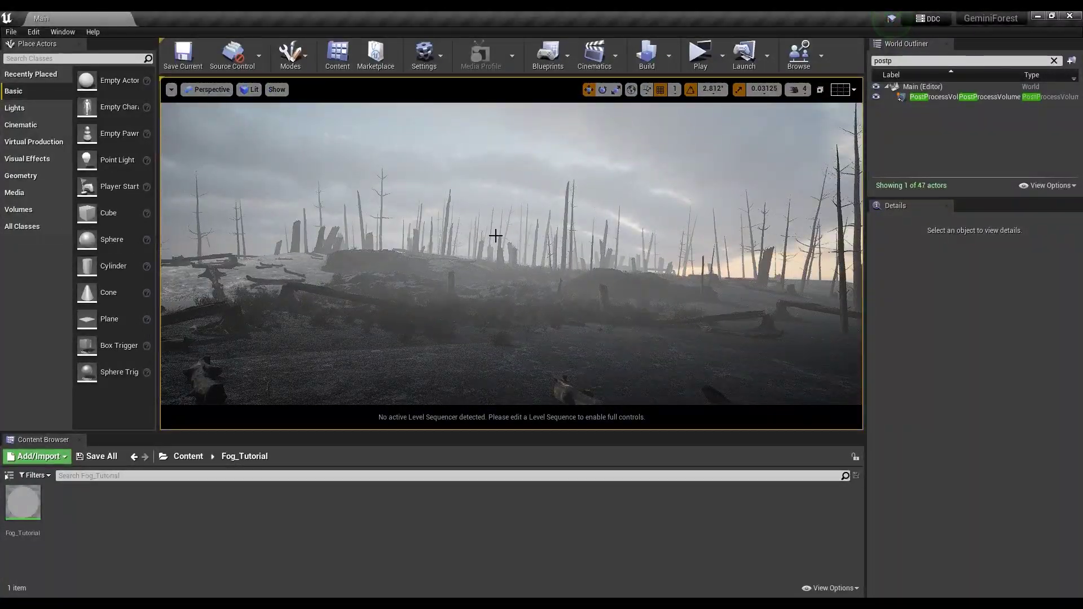
key("alt+9")
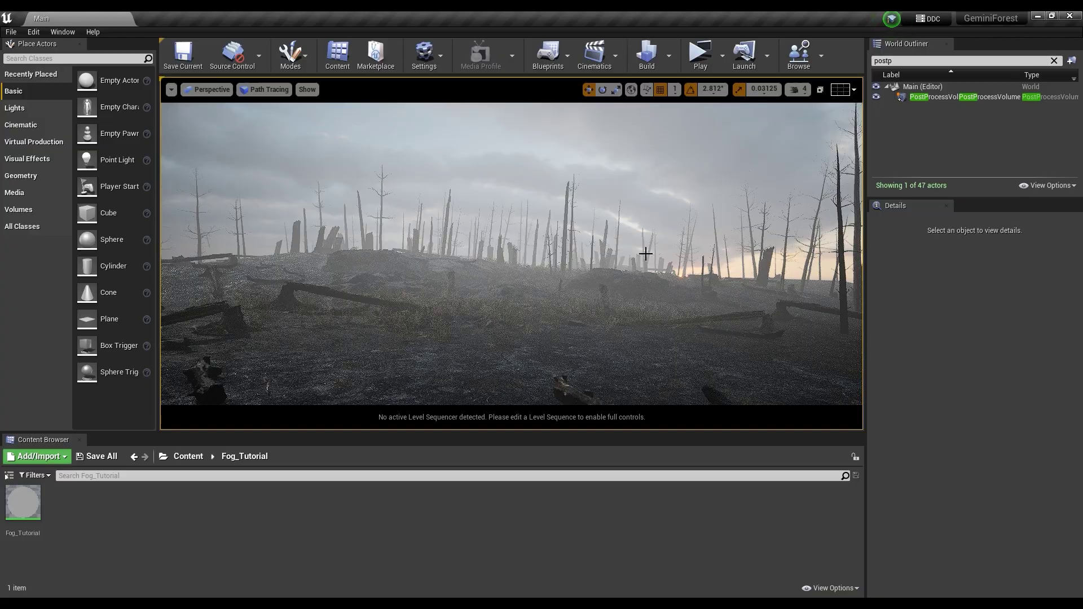
Look over the ground and trees, then hide the volume and widen the Place Actors panel.
right_click_drag(619, 257, 615, 279)
key("w")
key("s")
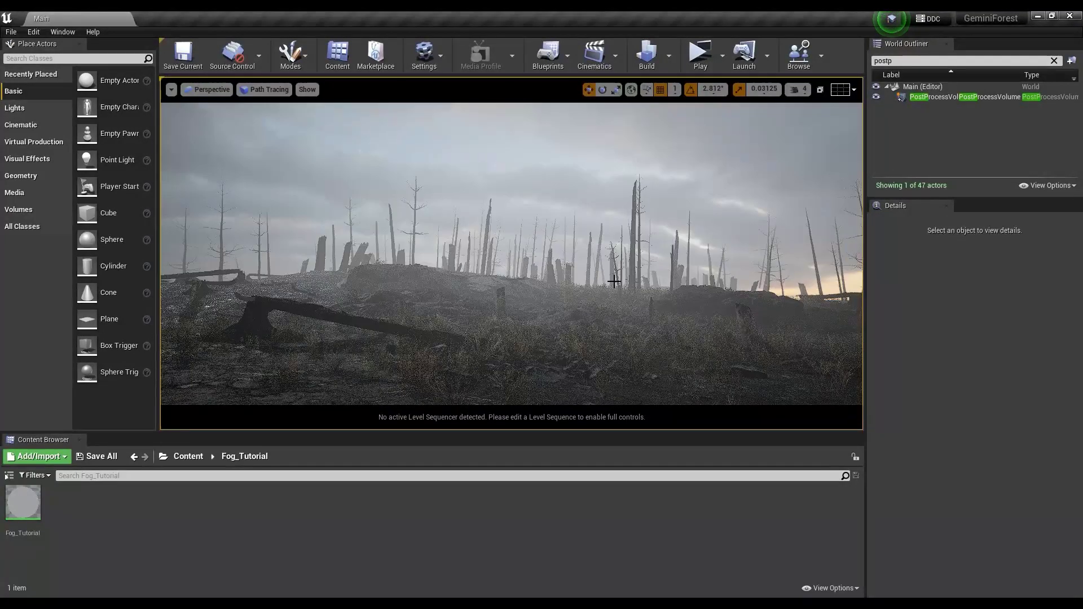
left_click(876, 97)
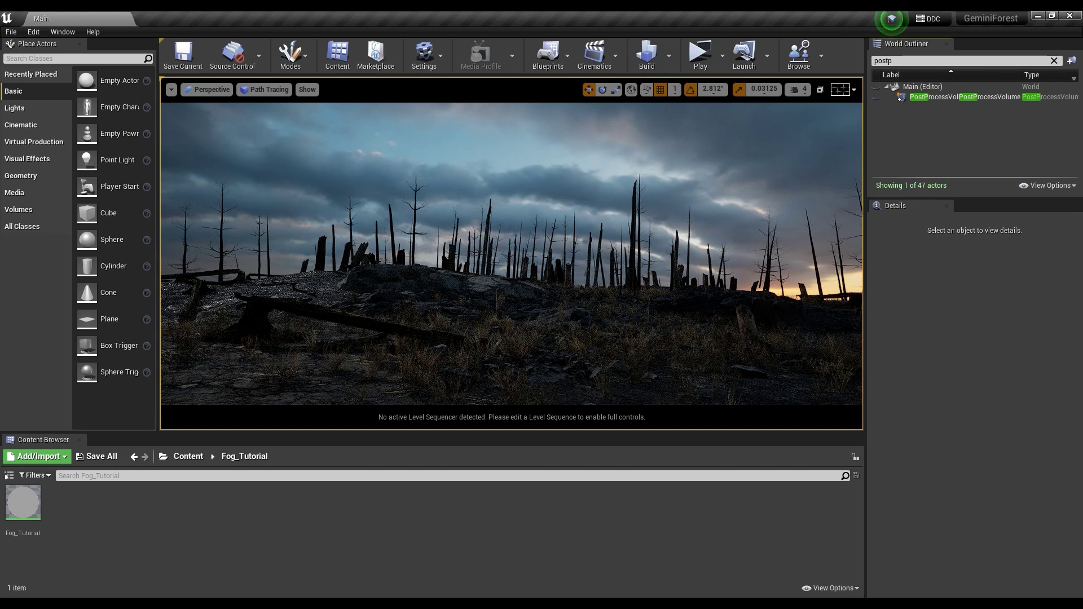
left_click_drag(158, 118, 240, 116)
Search placeable actors for 'post' and drop a Post Process Volume into the level.
left_click(116, 59)
type("post")
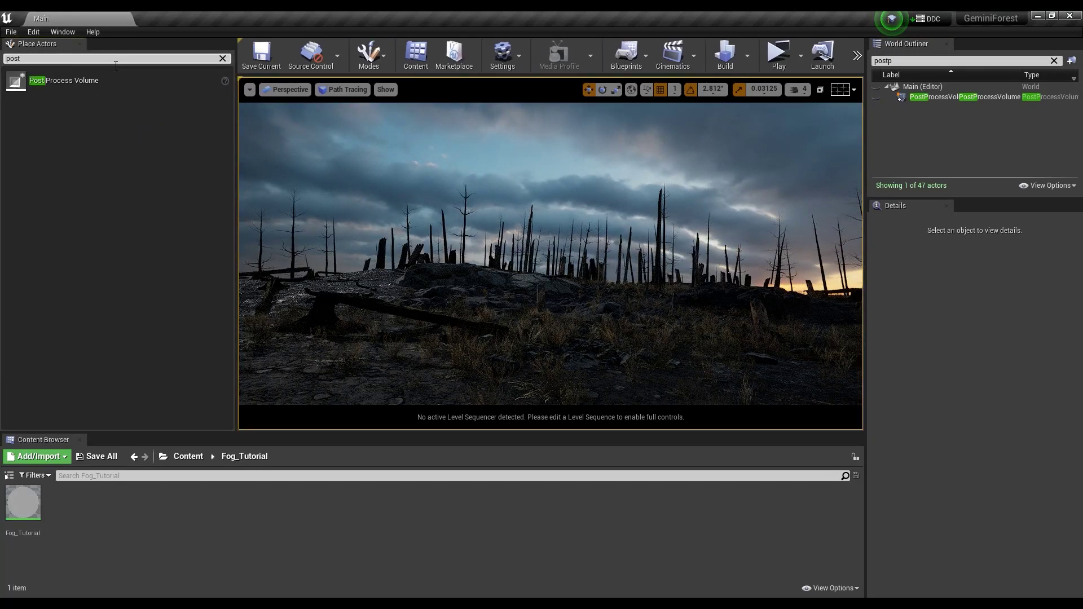
left_click_drag(85, 79, 586, 322)
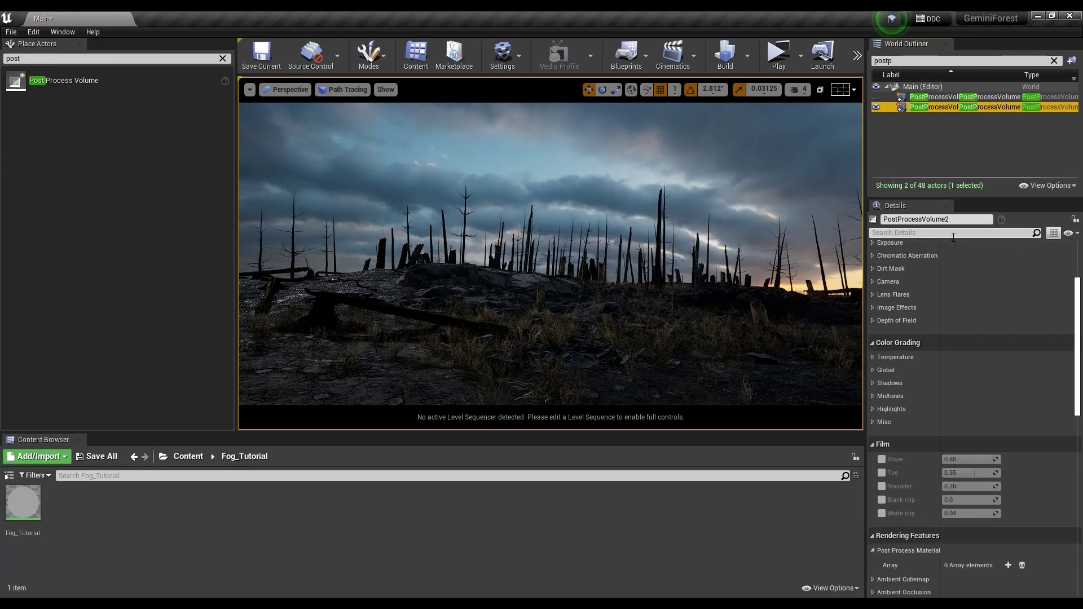
Enable Infinite Extent (Unbound) on PostProcessVolume2 using a 'boun' Details filter.
left_click(953, 234)
type("boun")
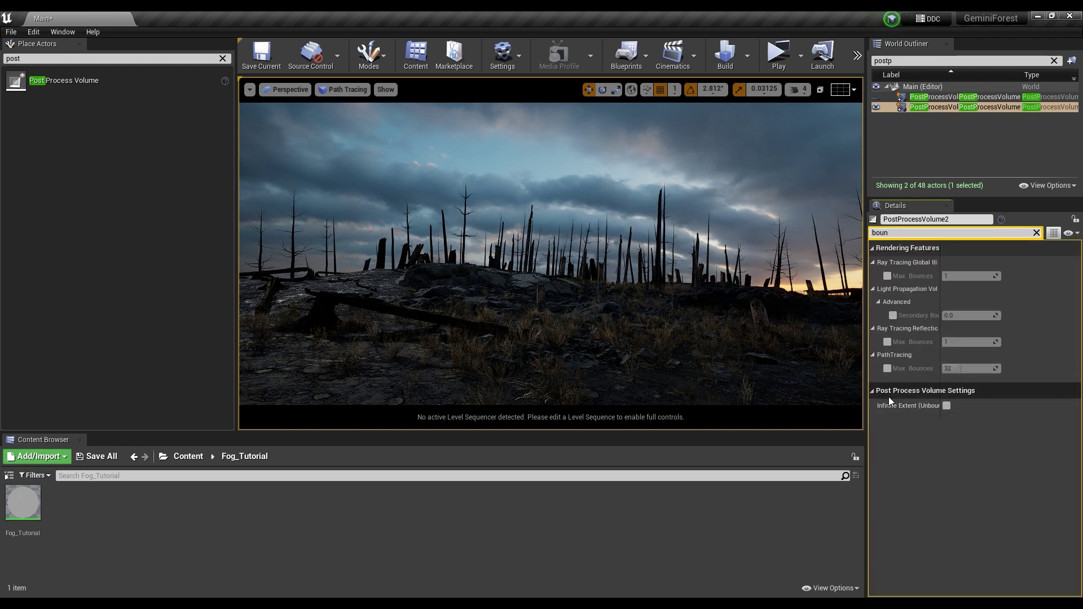
left_click(946, 405)
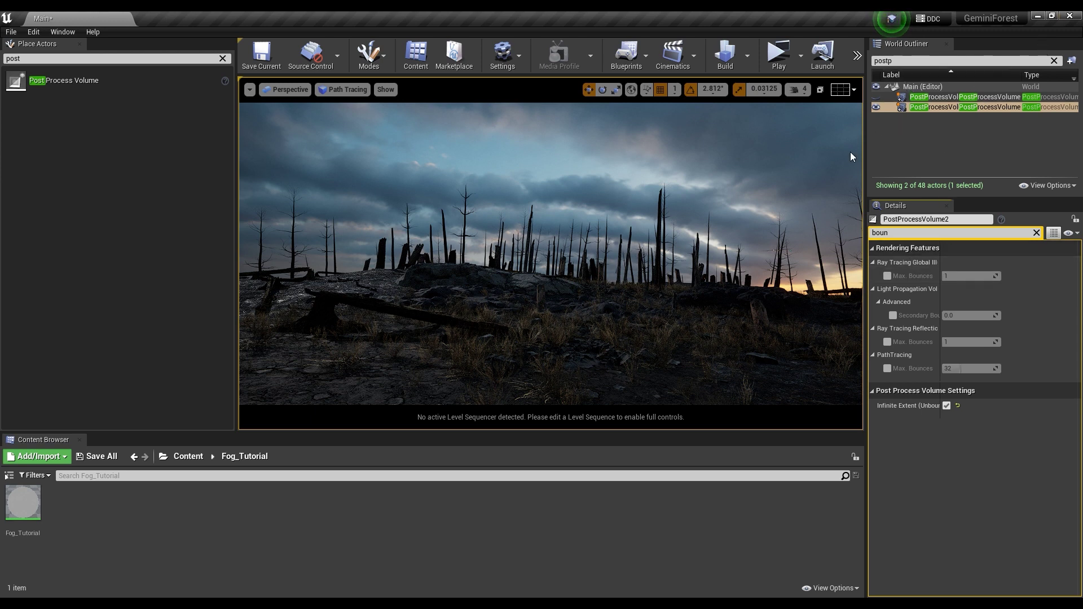
left_click(1036, 233)
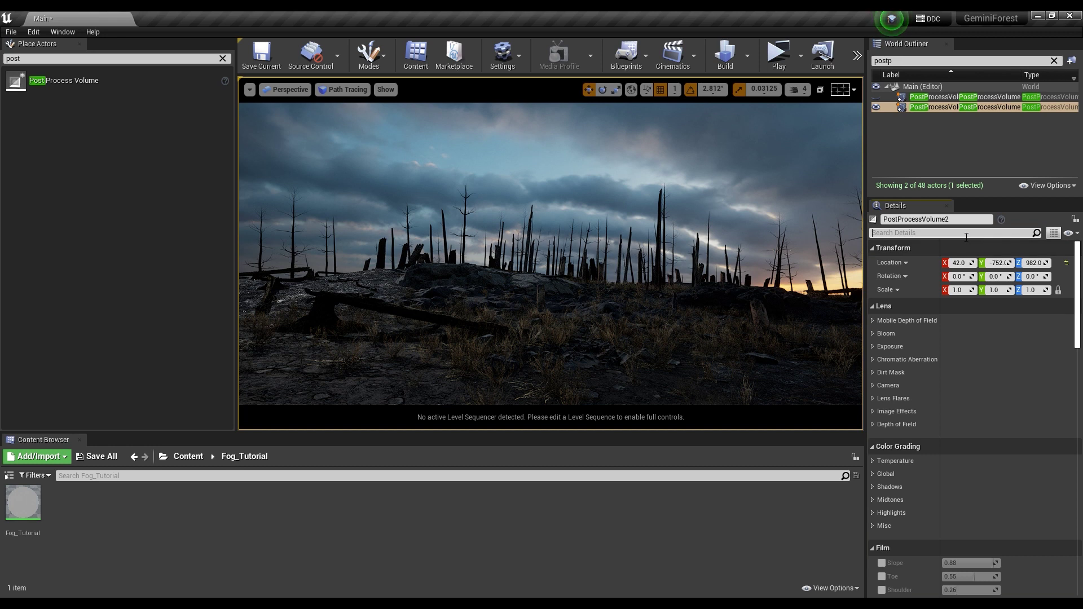
Filter Details for 'mater' and name a new Content Browser material Fog_2.
type("mater")
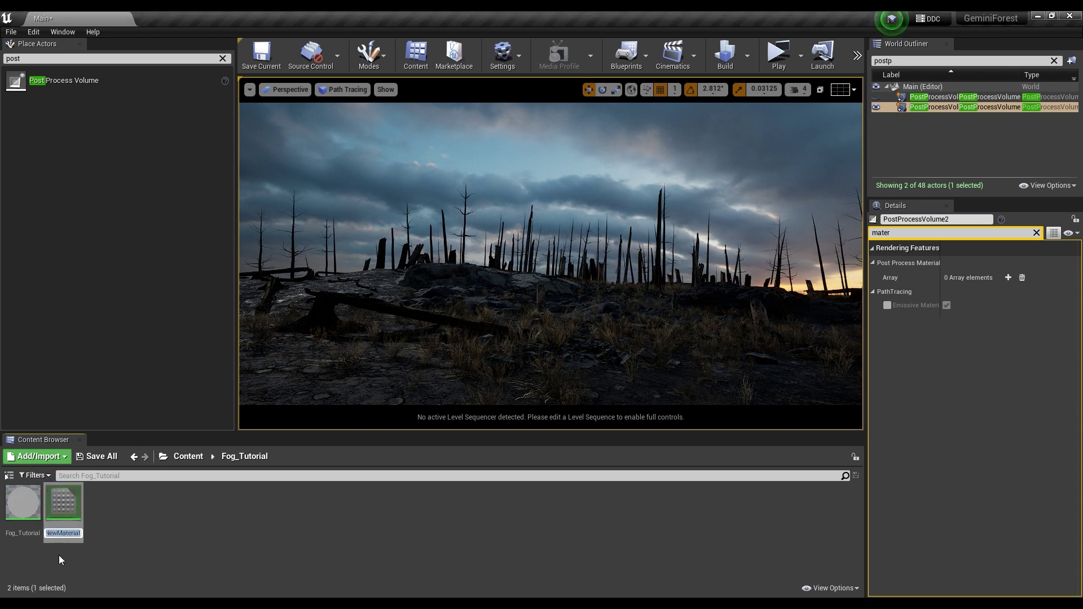
type("Fog_2")
key("Return")
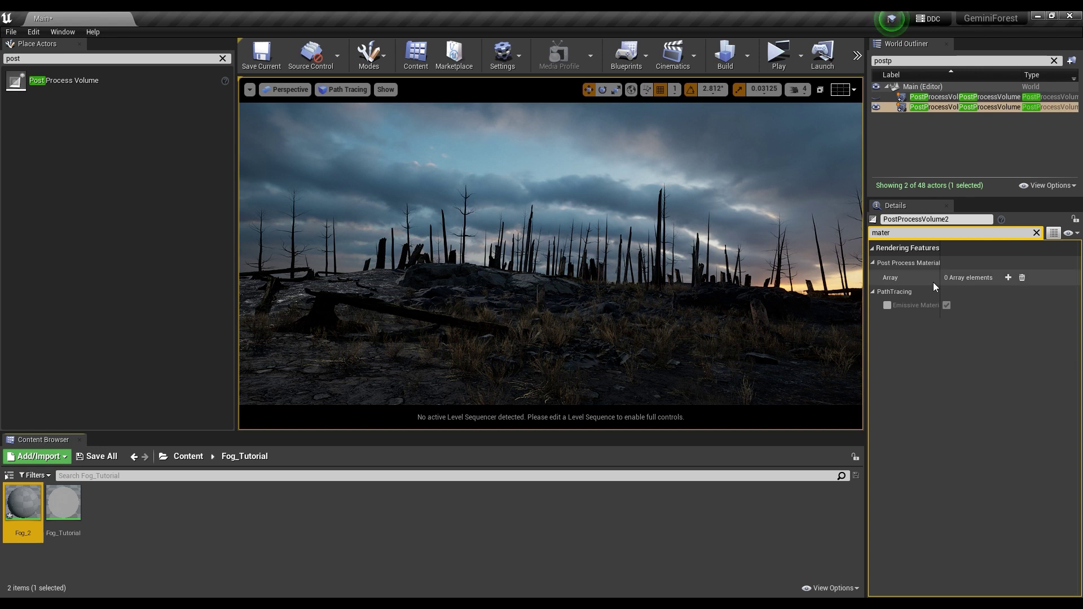
Add an Asset Reference element to Post Process Materials and assign Fog_2 to it.
left_click(1009, 279)
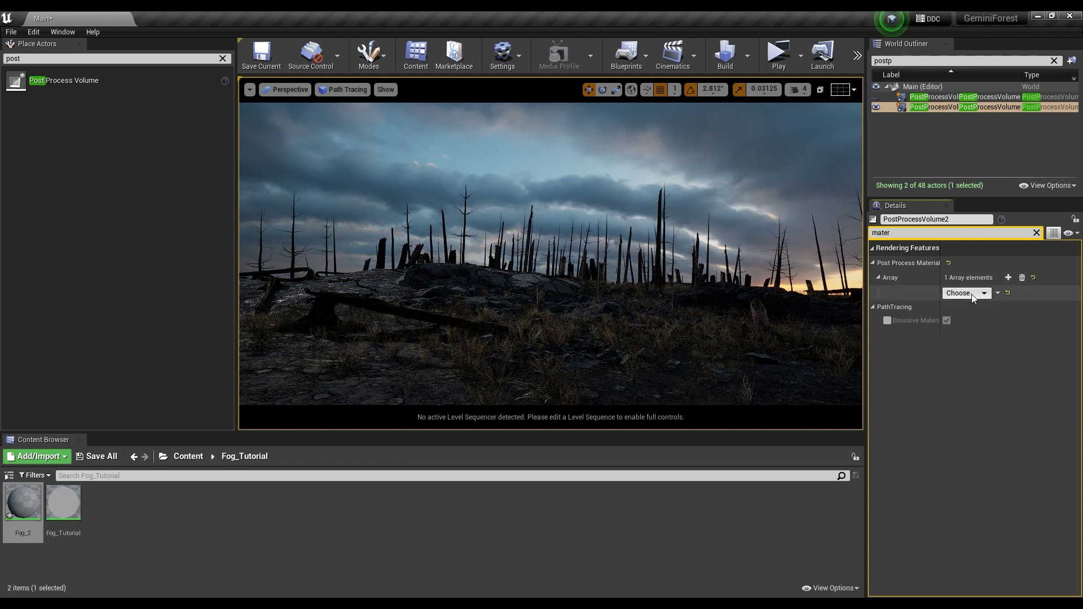
left_click(971, 294)
left_click(976, 308)
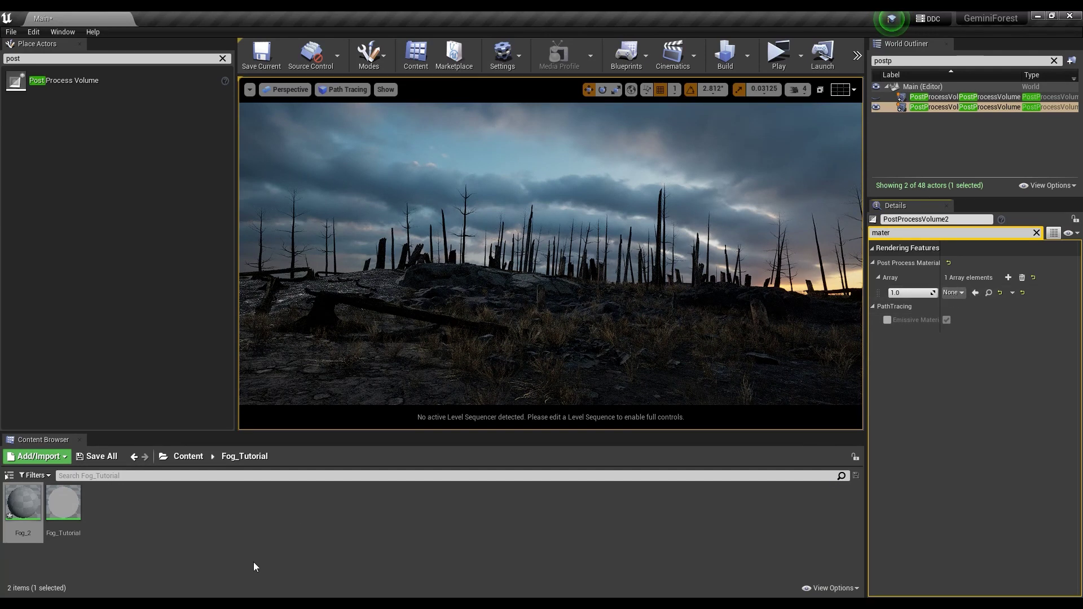
left_click_drag(18, 542, 953, 297)
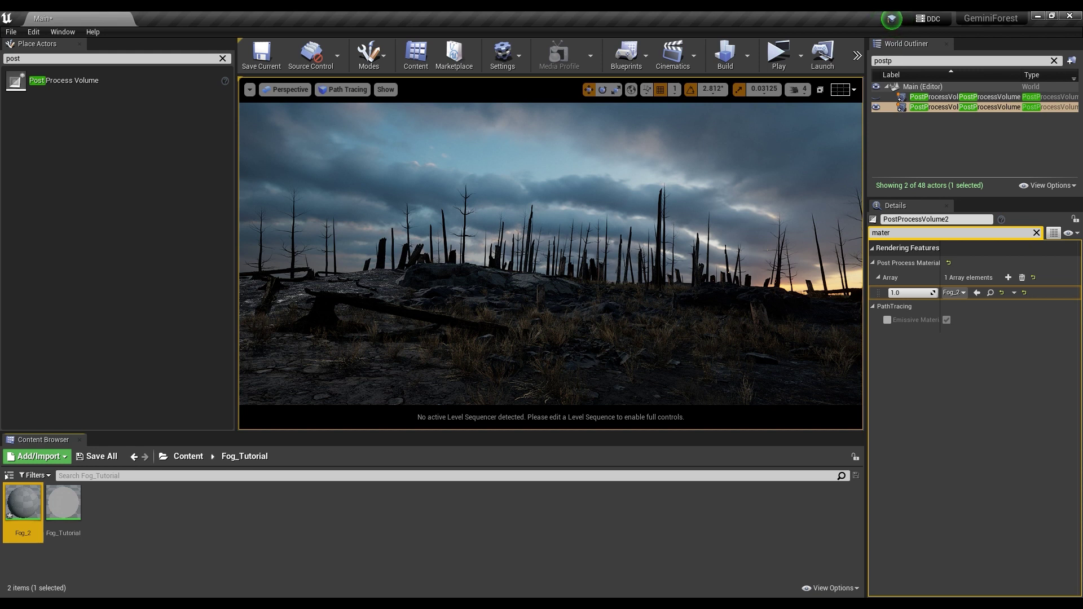
Open Fog_2 in the Material Editor and bring its Material settings into view.
left_click(251, 560)
double_click(24, 511)
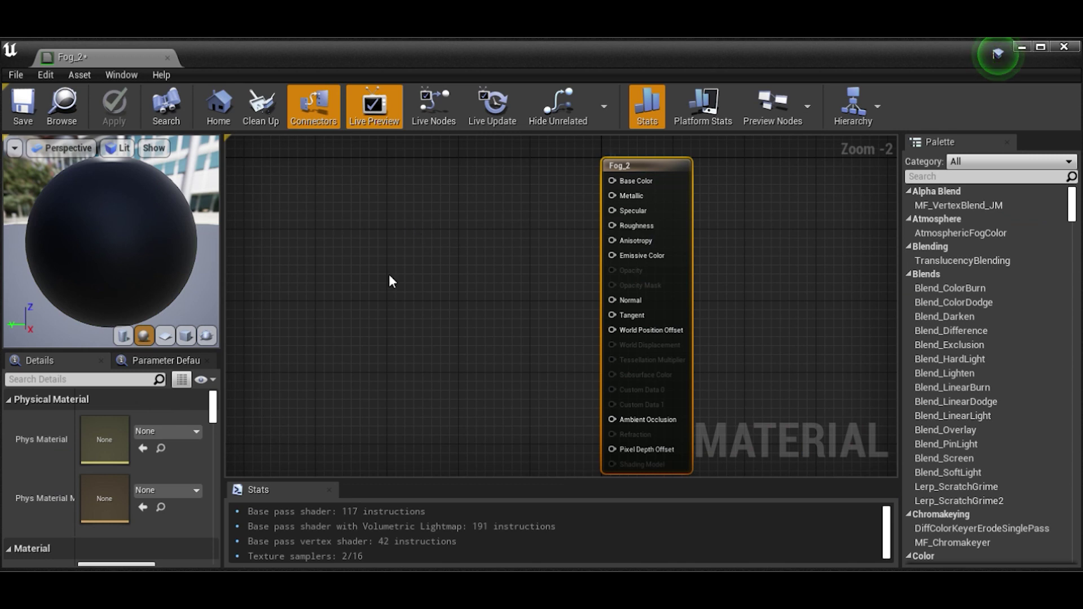
left_click(415, 235)
right_click_drag(447, 246, 512, 241)
scroll(513, 241, "down", 2)
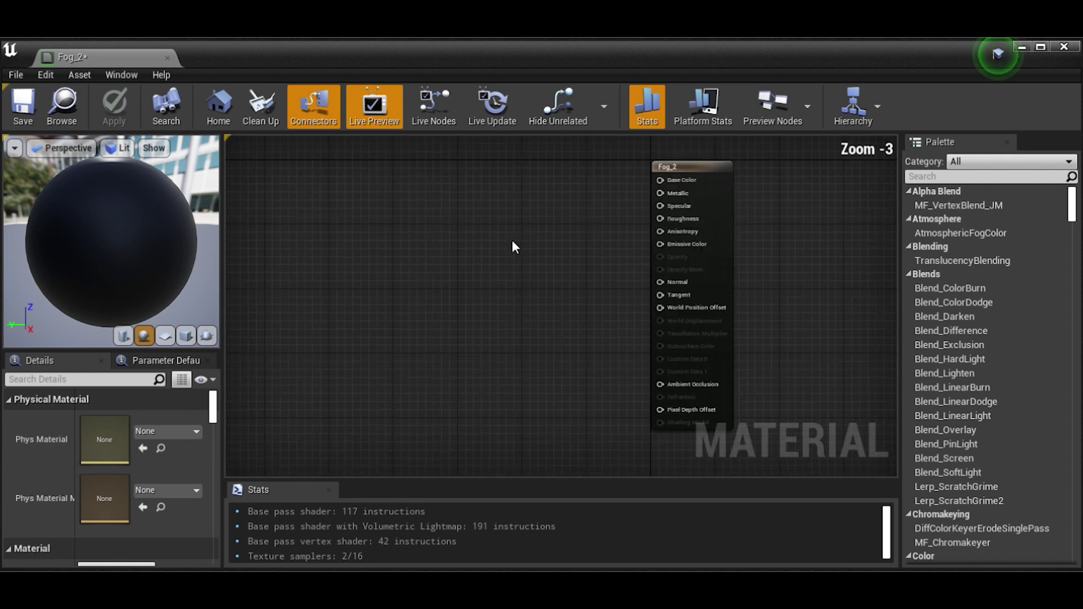
scroll(513, 242, "up", 1)
left_click_drag(214, 404, 215, 408)
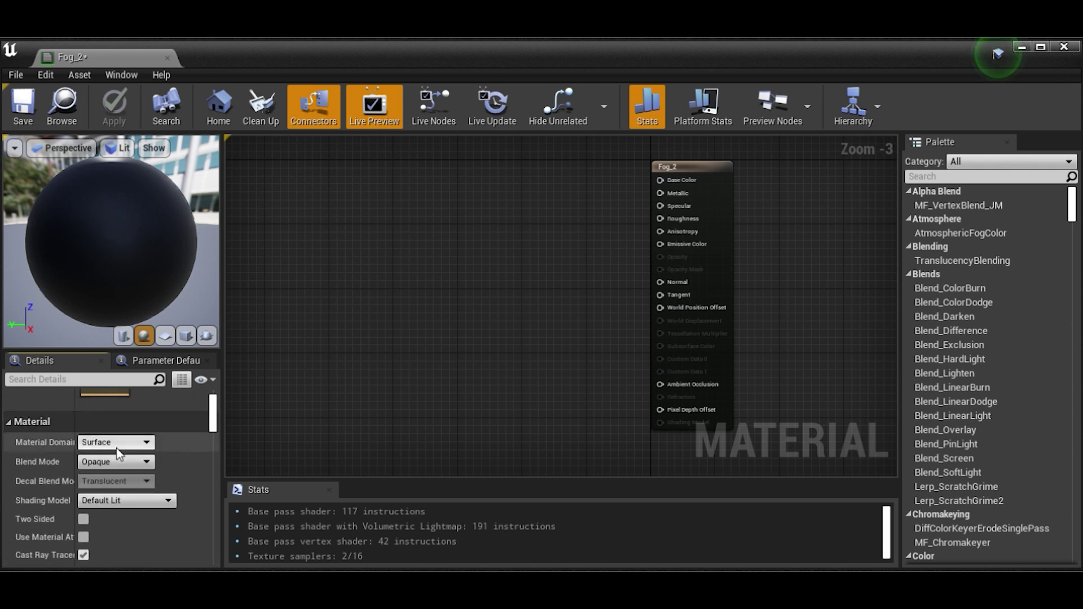
Set Fog_2's Material Domain to Post Process and Blendable Location to Before Tonemapping.
left_click(127, 495)
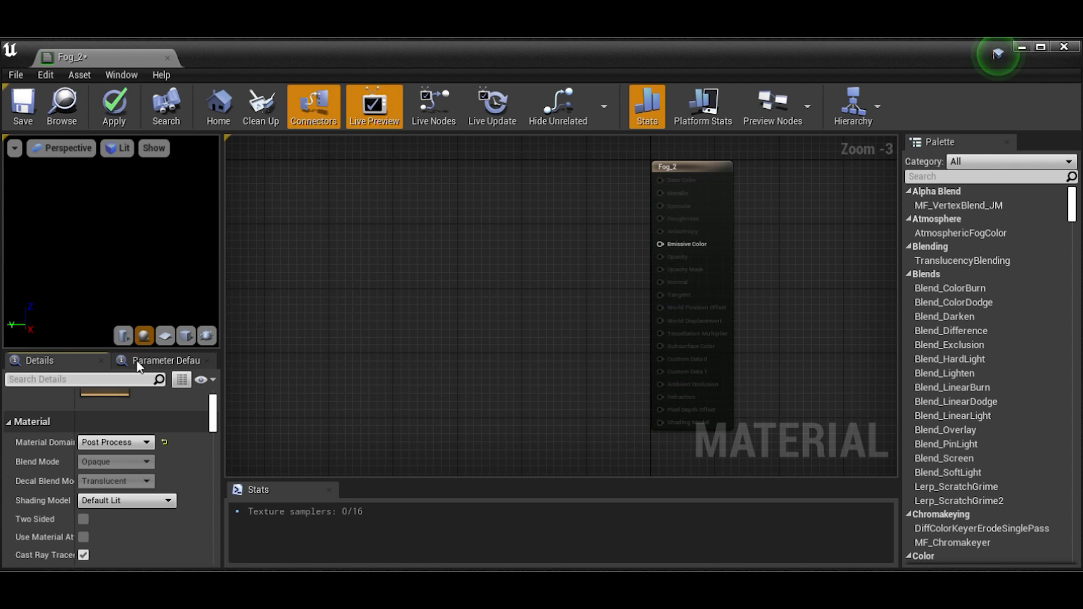
type("blendabl")
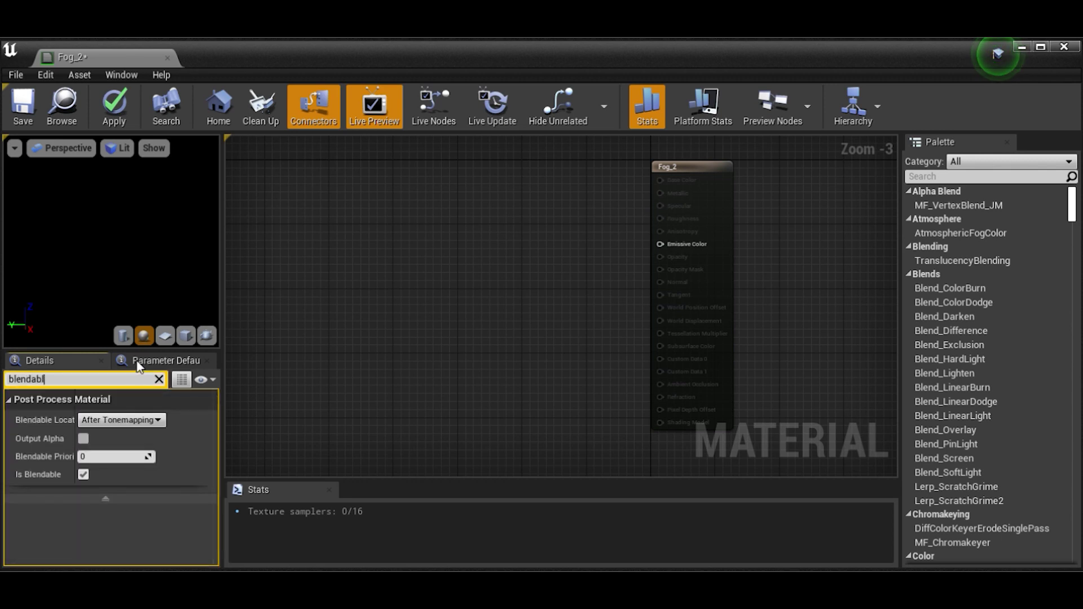
left_click_drag(76, 421, 99, 427)
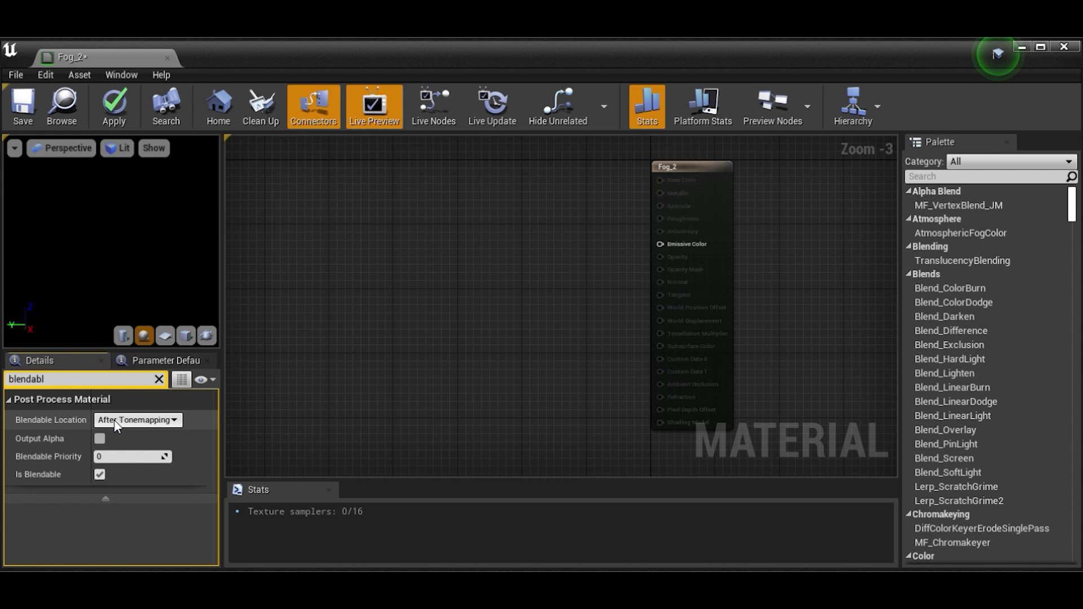
left_click(133, 425)
left_click(158, 450)
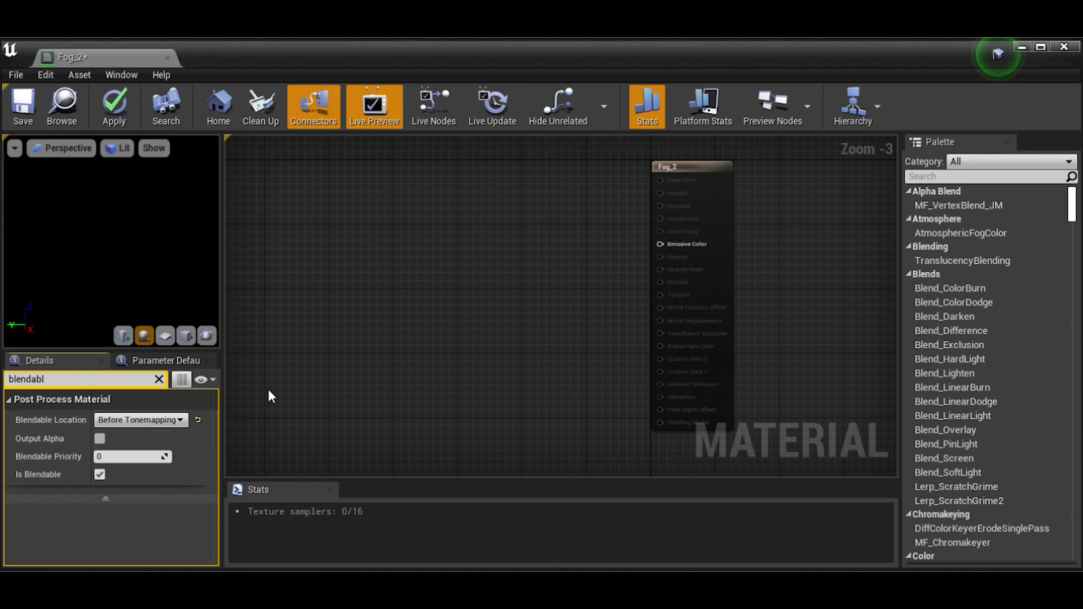
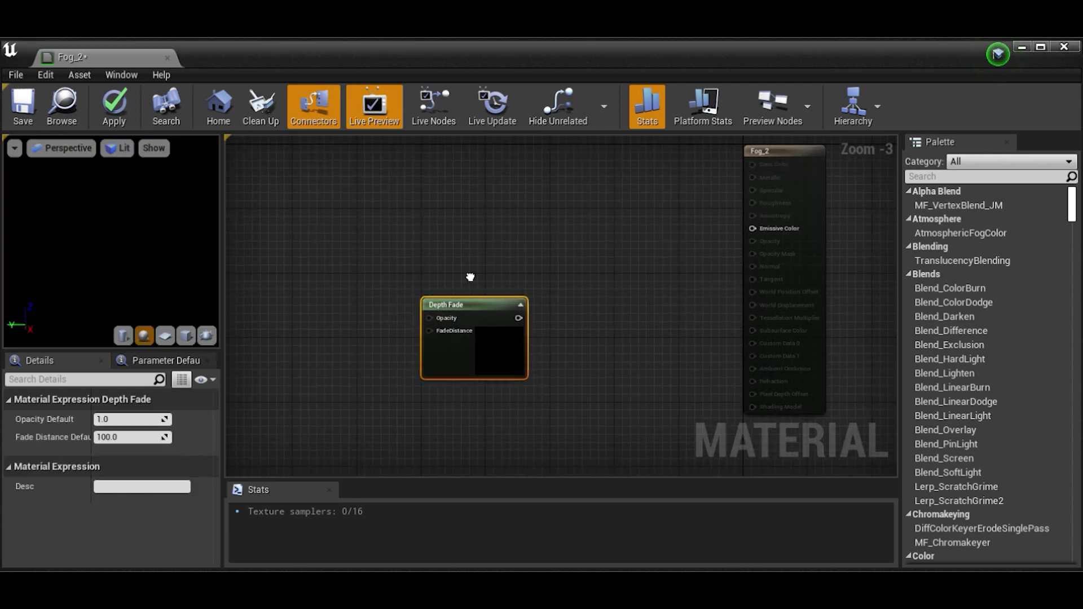
Add two 0-value Constant nodes beside Depth Fade and wire one into its Opacity input.
right_click_drag(471, 277, 503, 280)
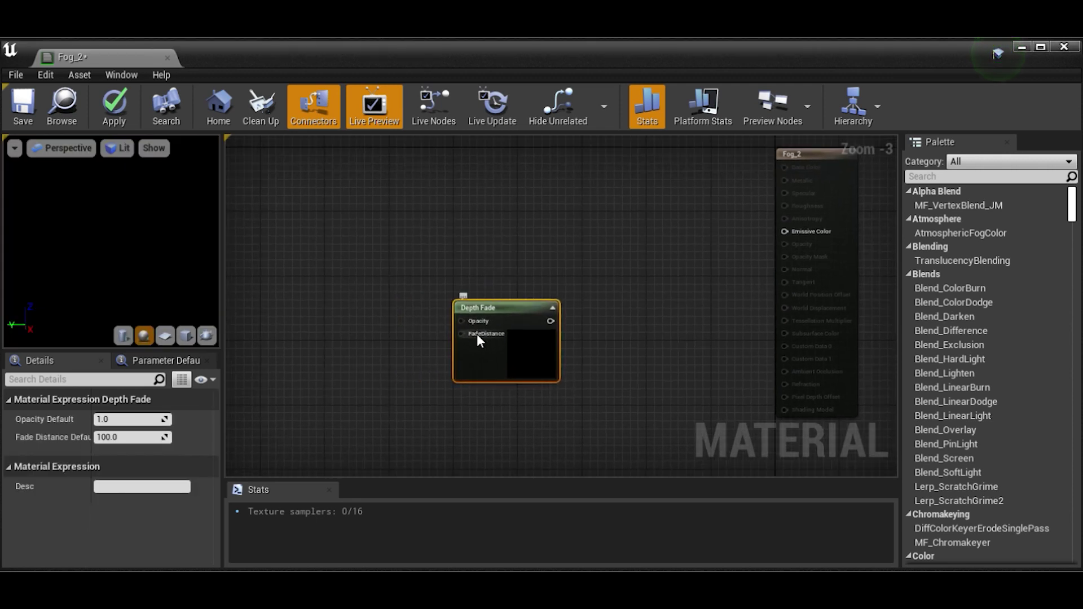
scroll(476, 334, "up", 1)
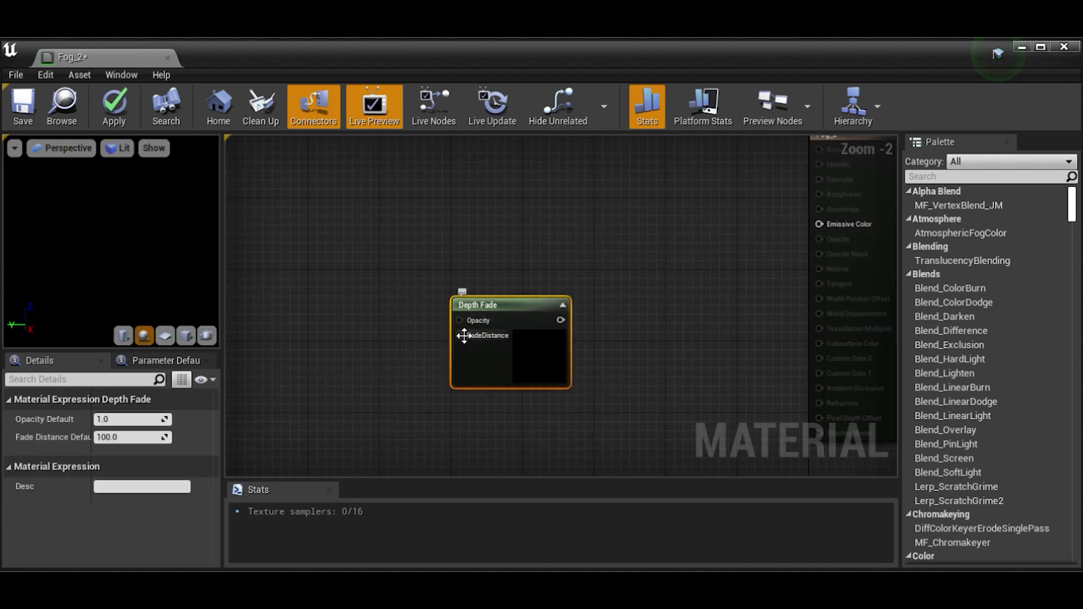
left_click(340, 282)
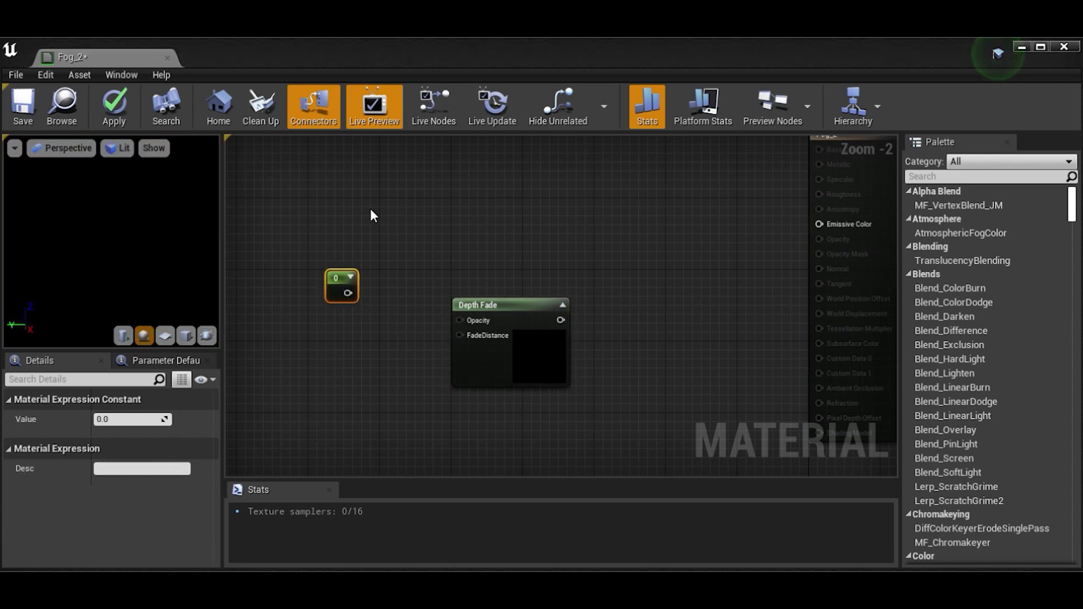
key("ctrl+w")
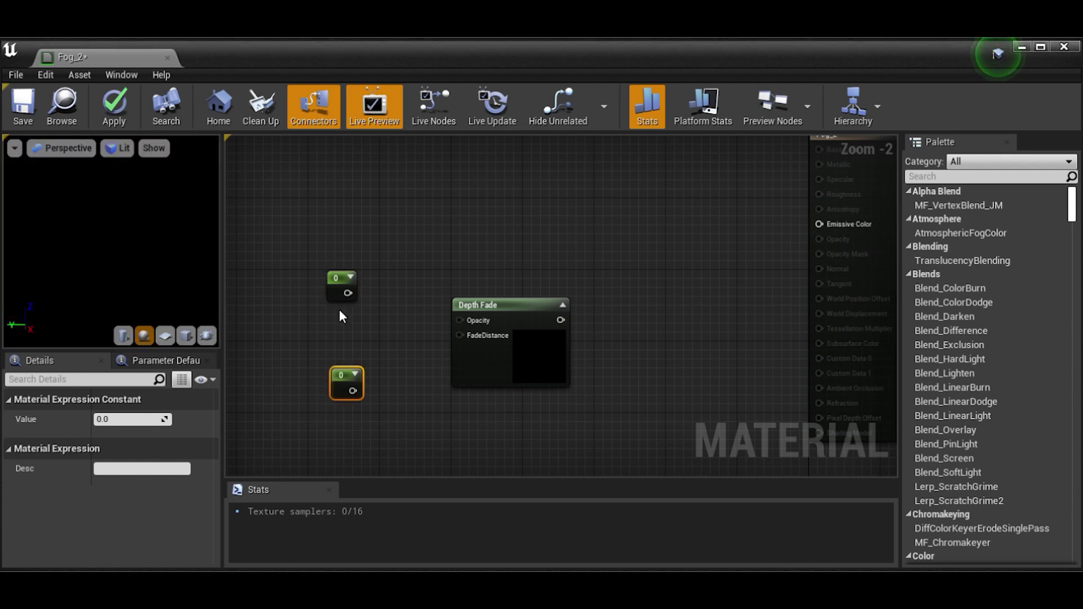
left_click_drag(339, 280, 461, 320)
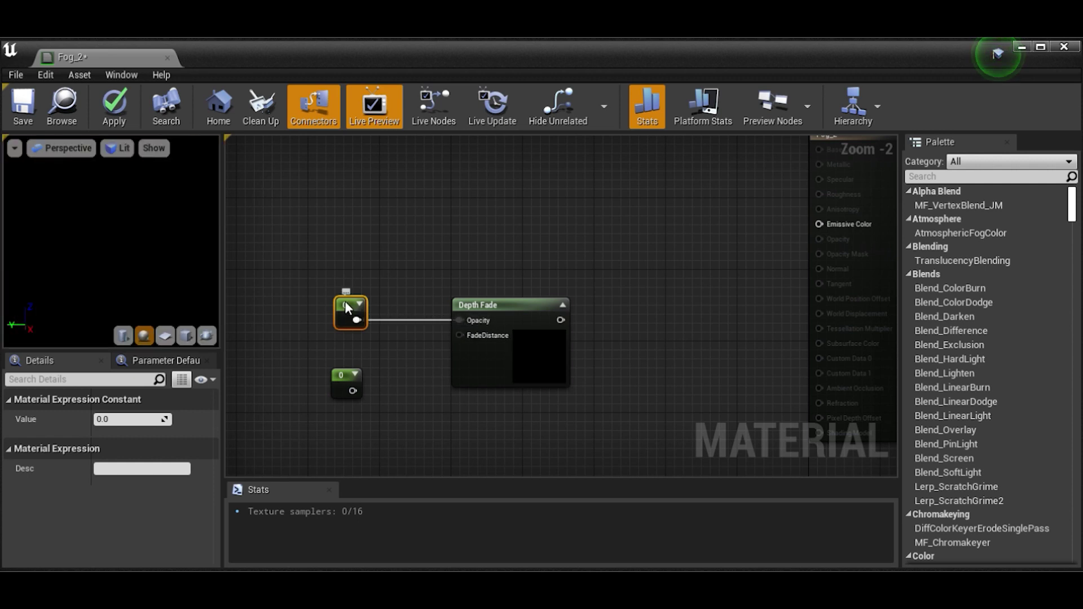
Set the Opacity constant's value to 0.3.
left_click(125, 421)
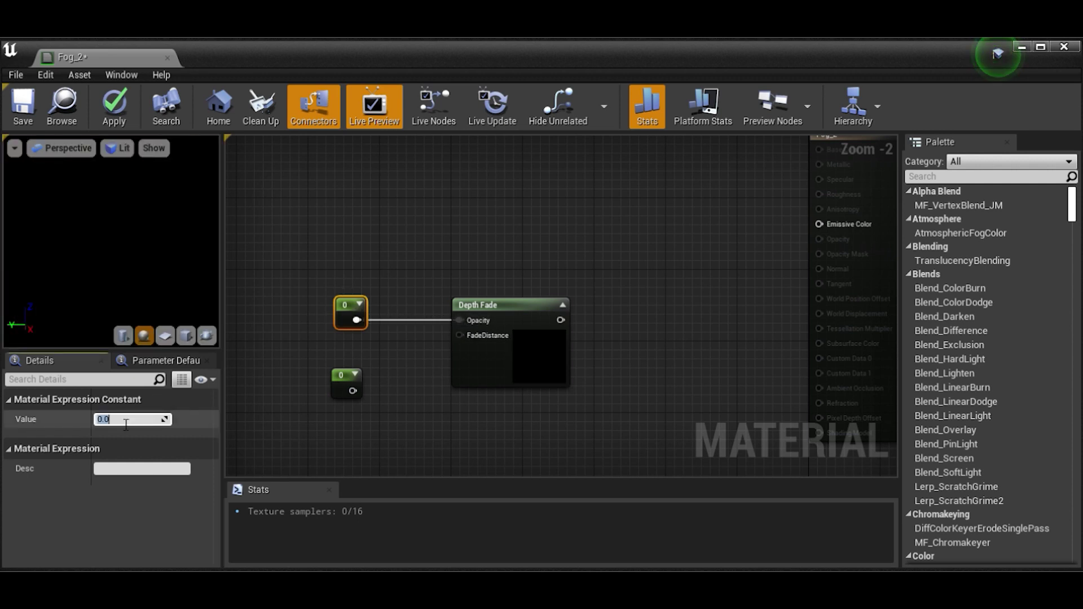
key("BackSpace")
type(".3")
key("Return")
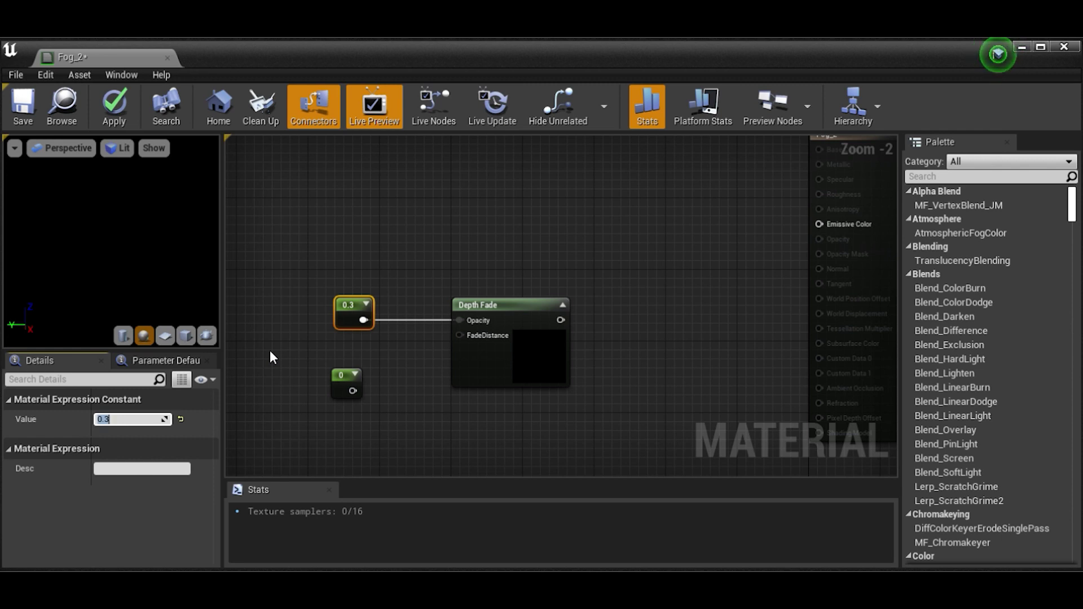
left_click_drag(356, 310, 347, 309)
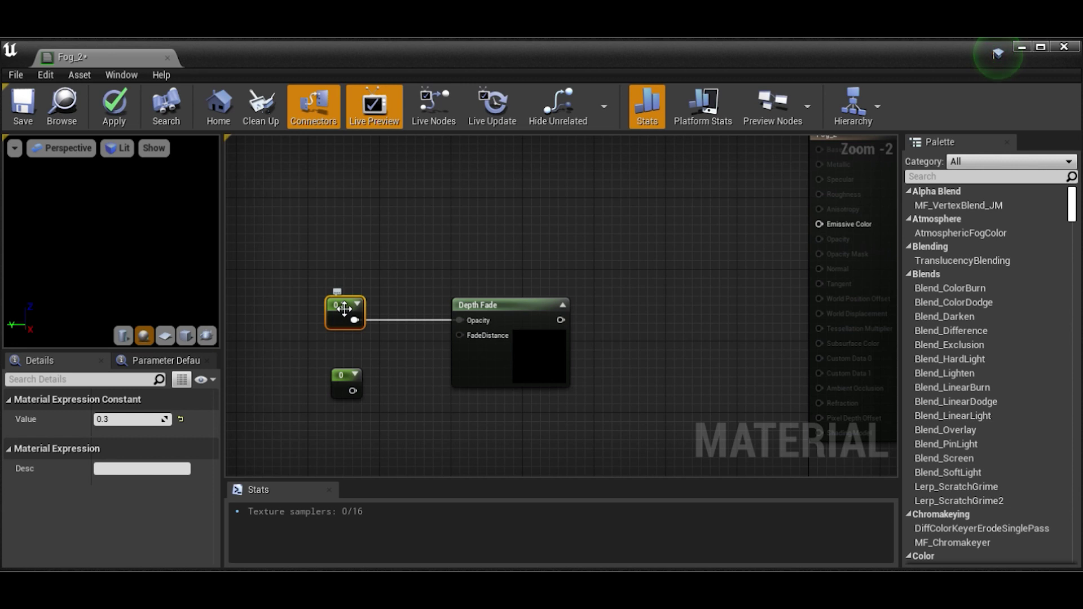
Wire the second constant into Depth Fade's FadeDistance and set its value to 10000.
left_click_drag(346, 382, 460, 334)
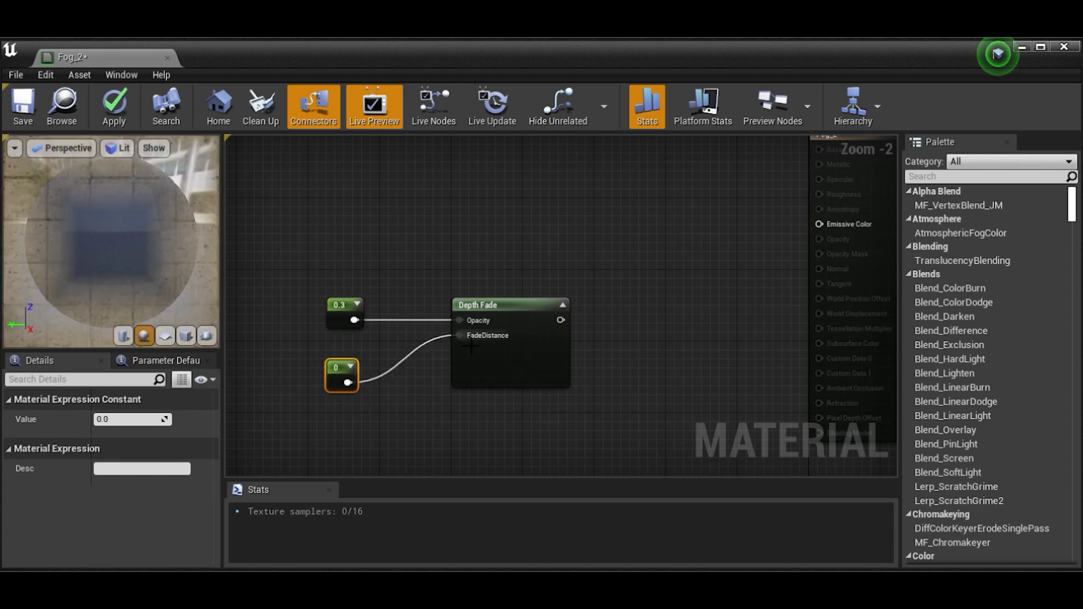
left_click(140, 418)
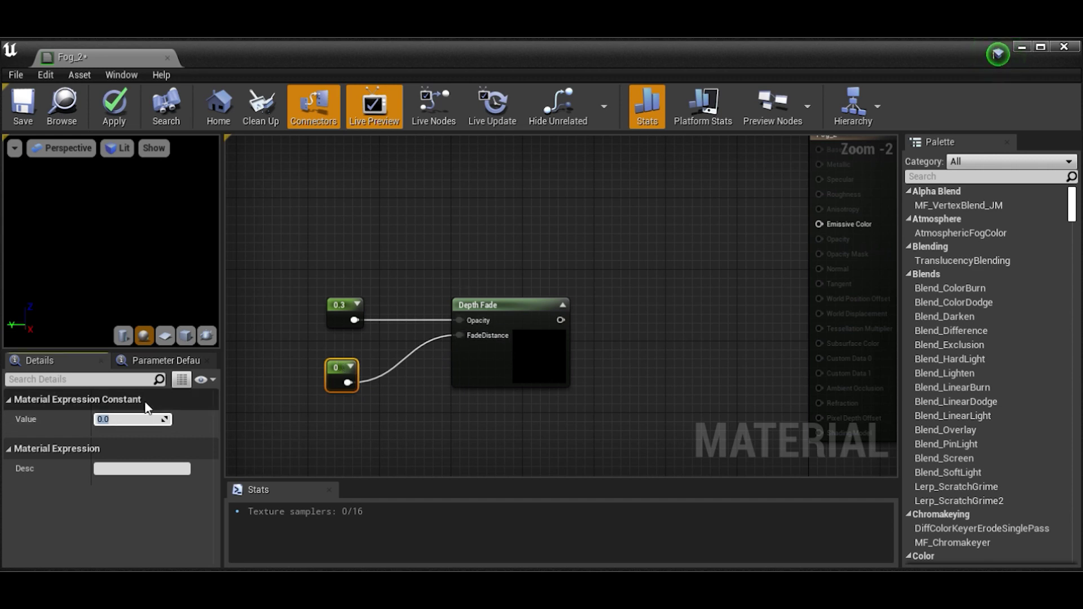
type("10000")
key("Return")
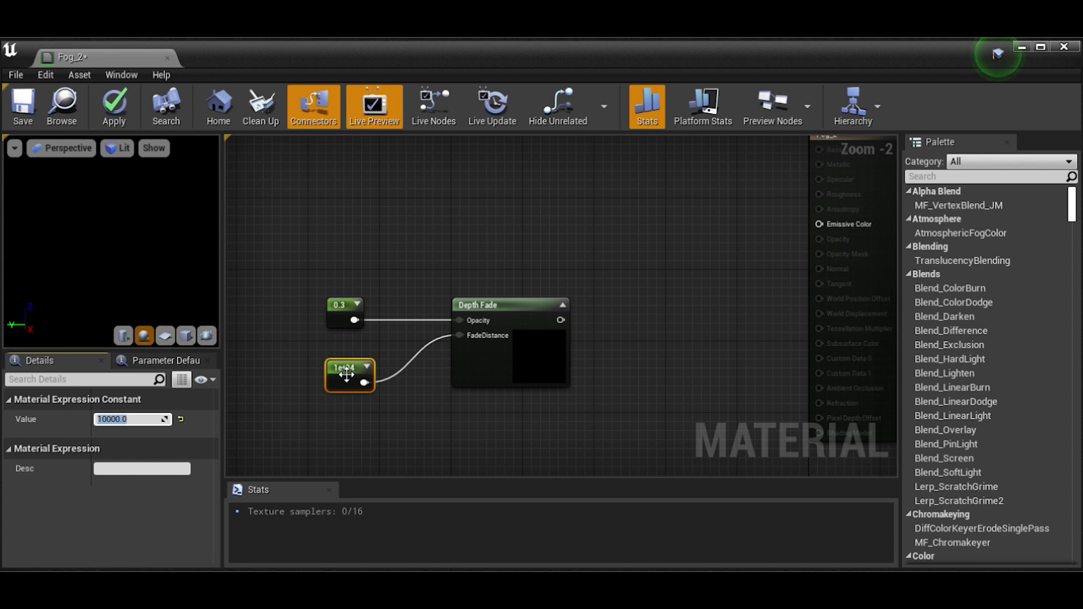
left_click_drag(346, 371, 328, 379)
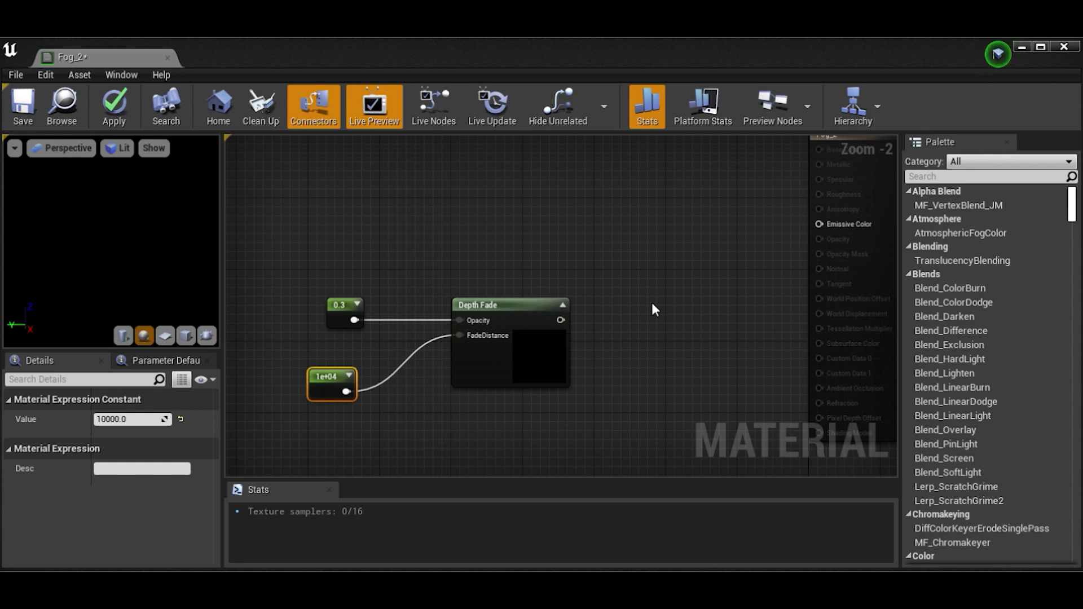
Add a Lerp node with Depth Fade's output driving its Alpha.
left_click(632, 274)
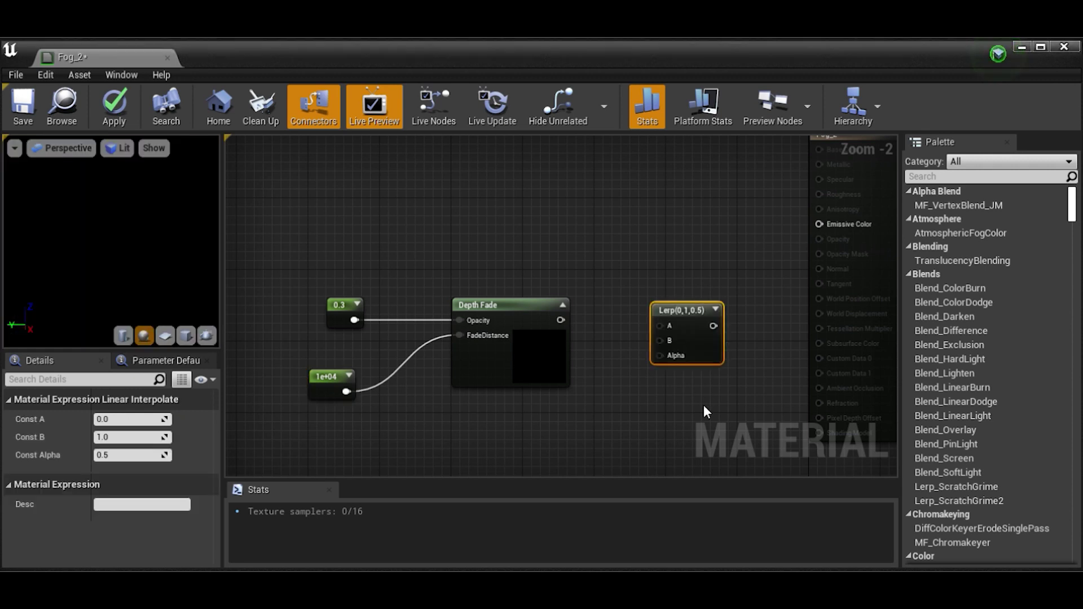
left_click_drag(622, 330, 638, 322)
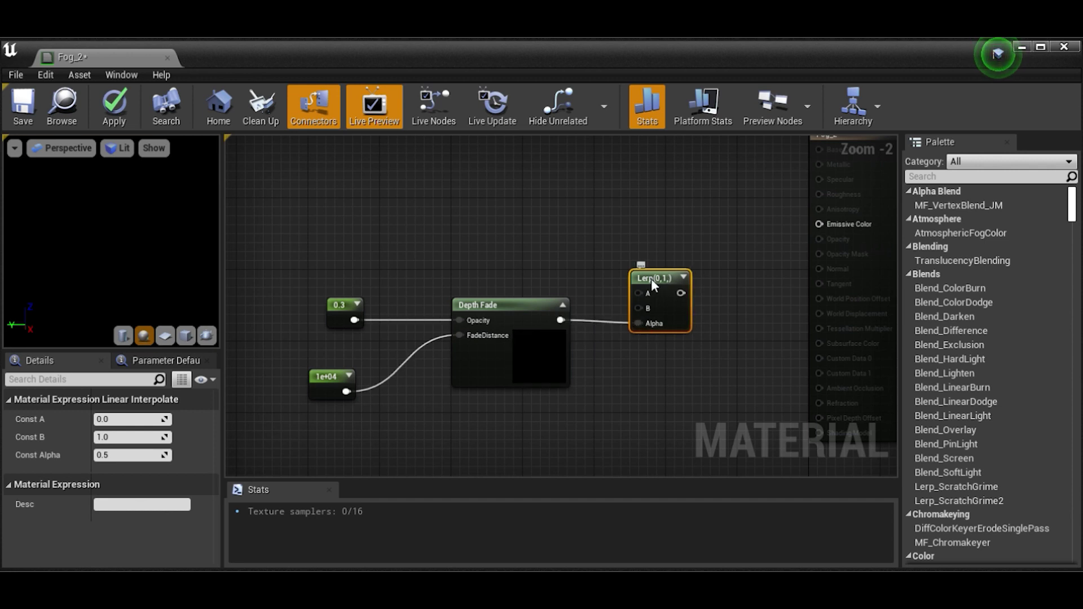
left_click_drag(651, 279, 647, 242)
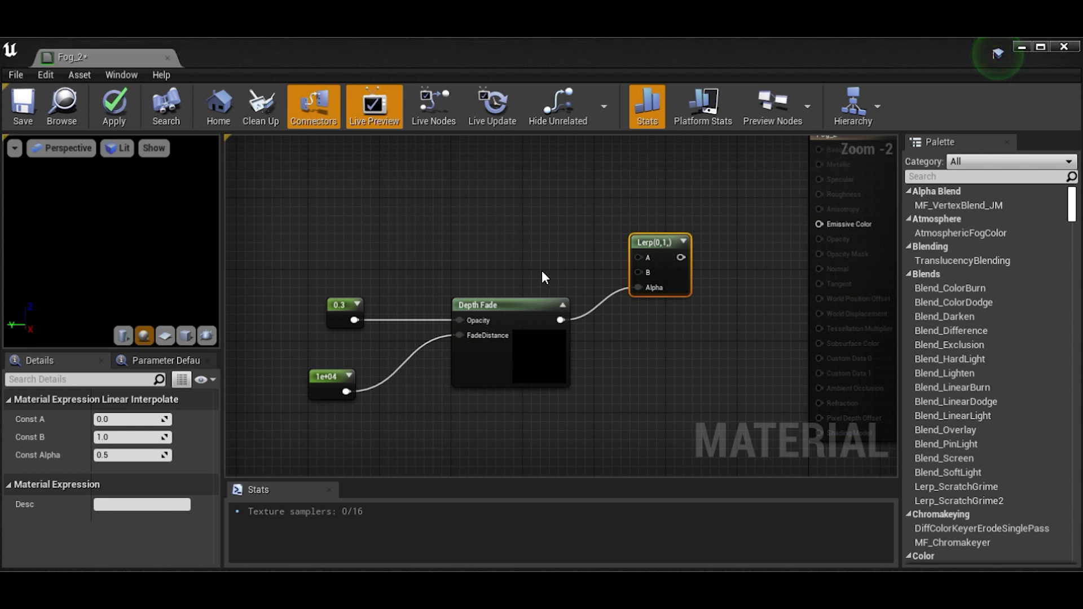
Add a white 1,1,1,0 vector constant and wire it into the Lerp's B input.
key("4")
left_click(496, 213)
left_click_drag(537, 221, 490, 206)
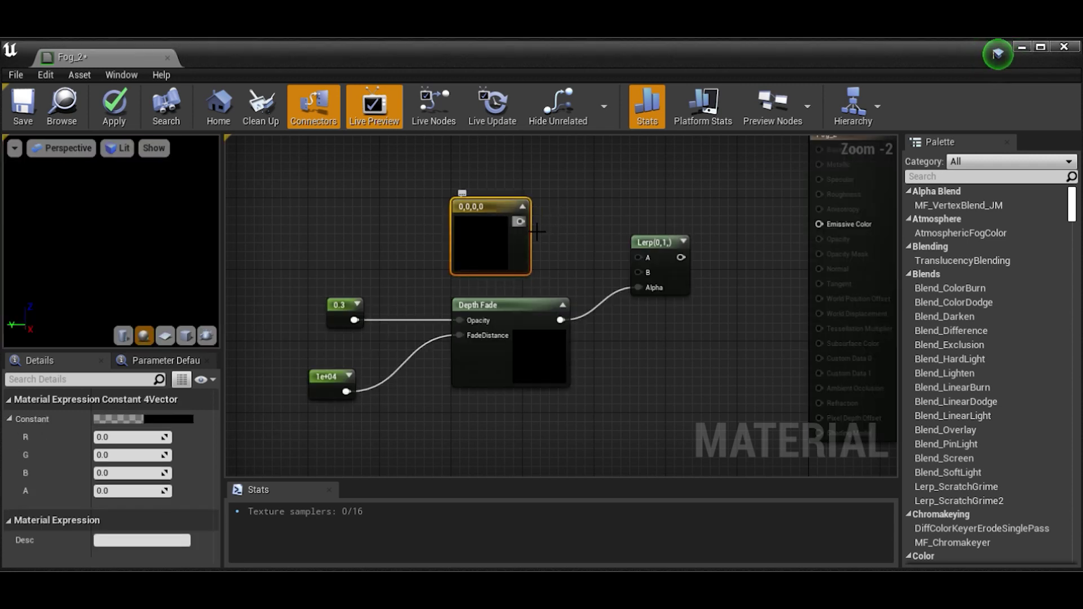
left_click_drag(520, 221, 639, 273)
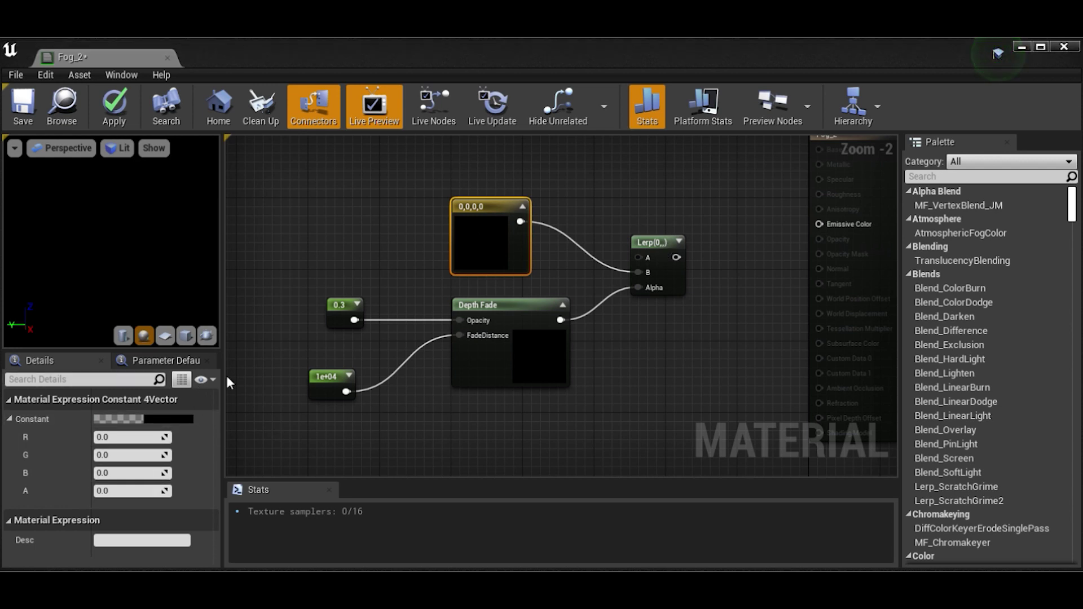
left_click_drag(399, 323, 400, 280)
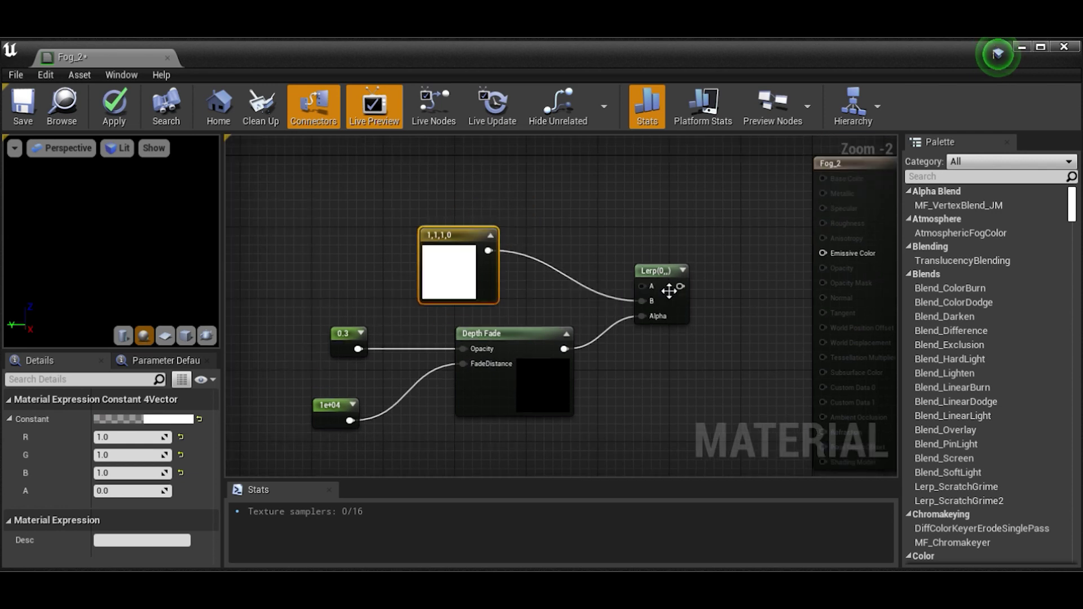
left_click_drag(664, 274, 665, 268)
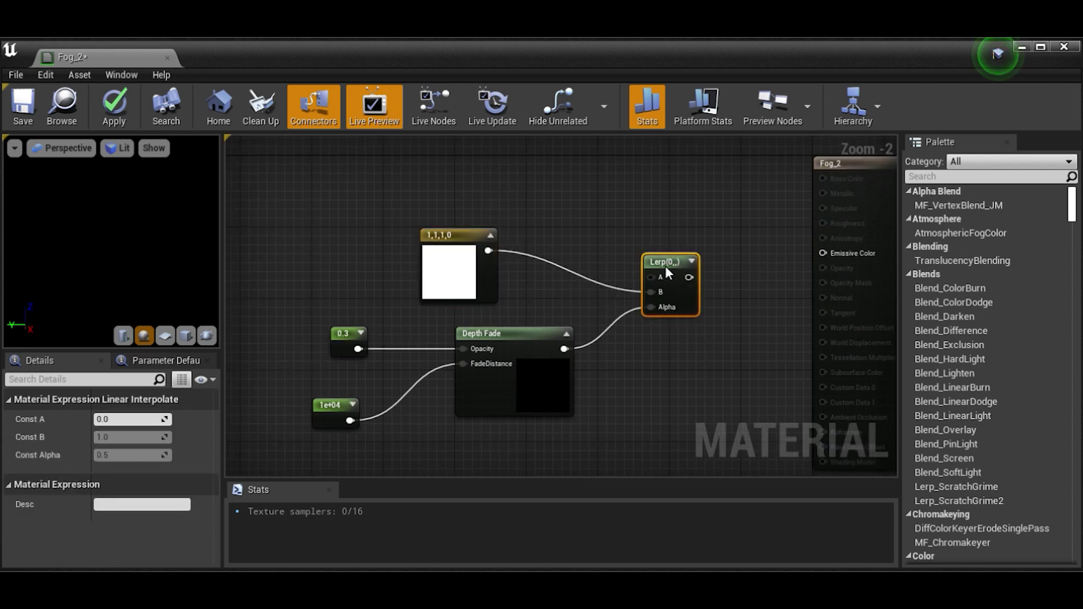
right_click_drag(528, 186, 540, 176)
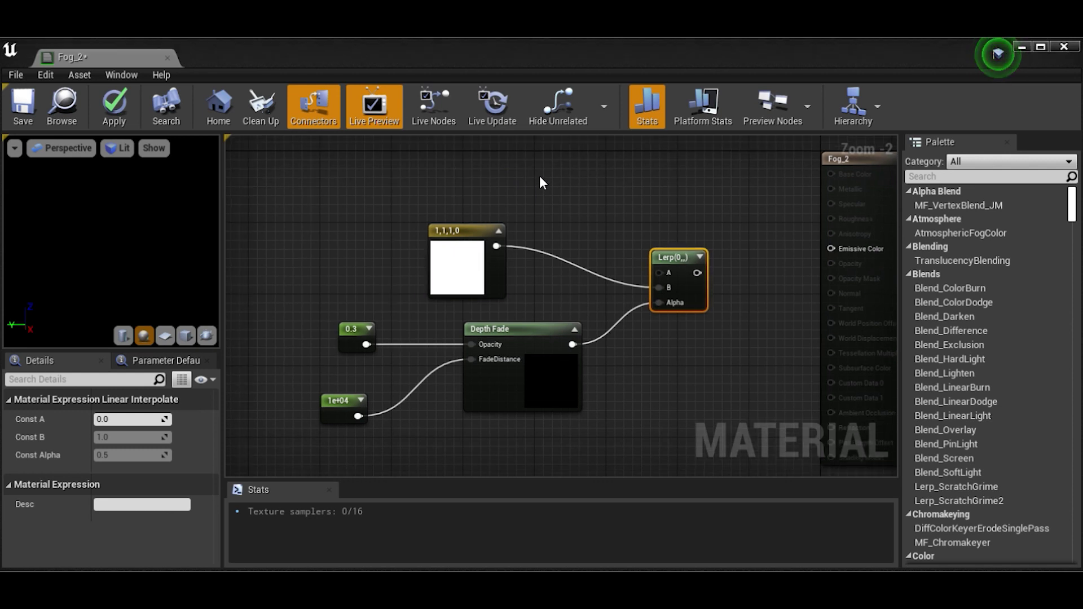
Place the SceneTexture PostProcessInput0 node, wire the Lerp into Emissive Color, and apply.
left_click(577, 272)
left_click_drag(581, 184, 662, 293)
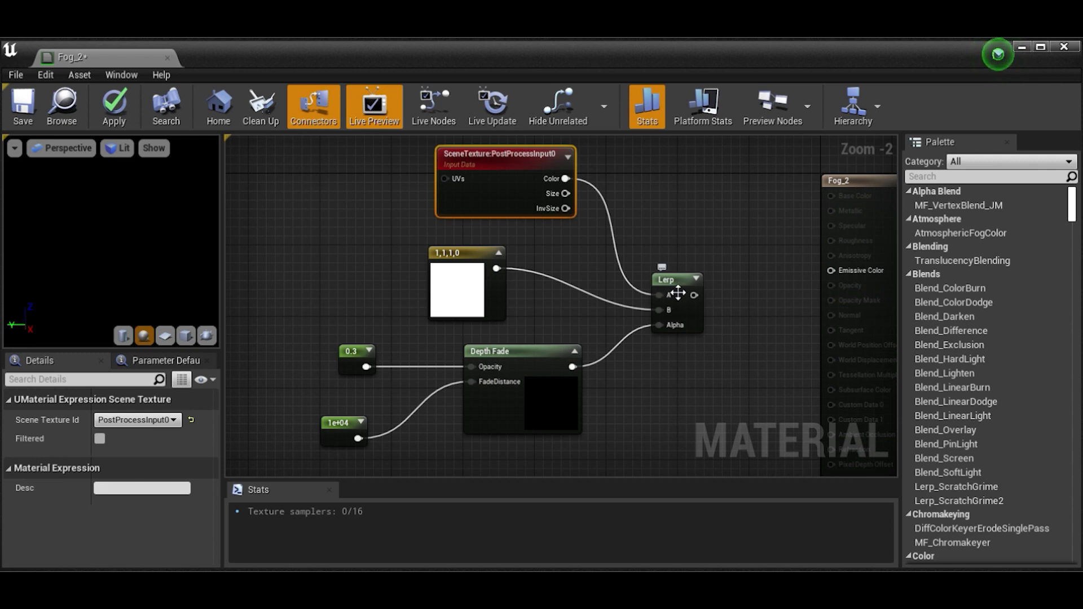
left_click_drag(694, 295, 834, 271)
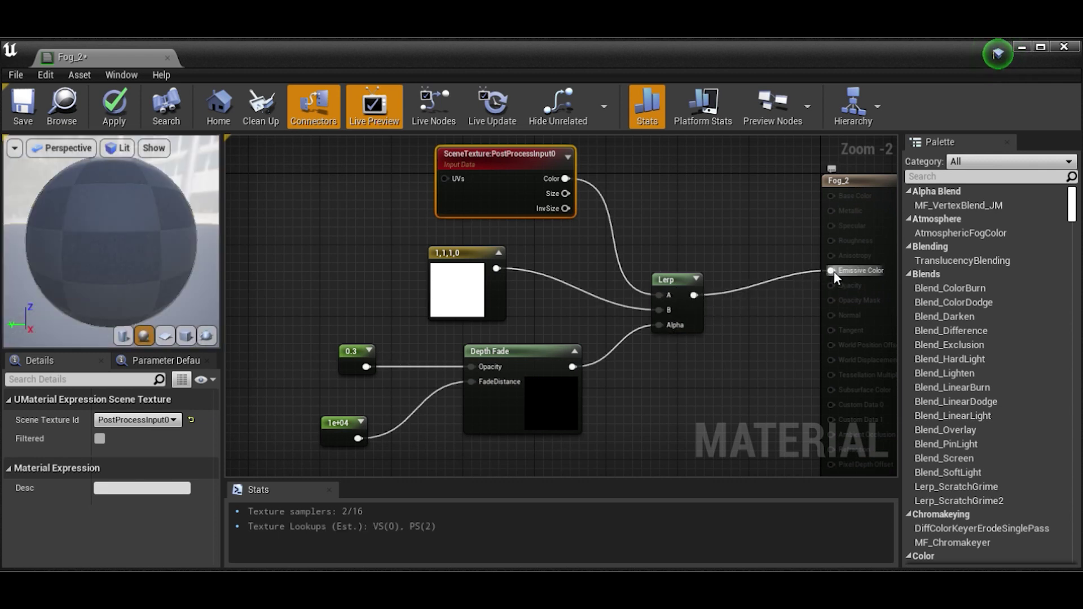
left_click(114, 105)
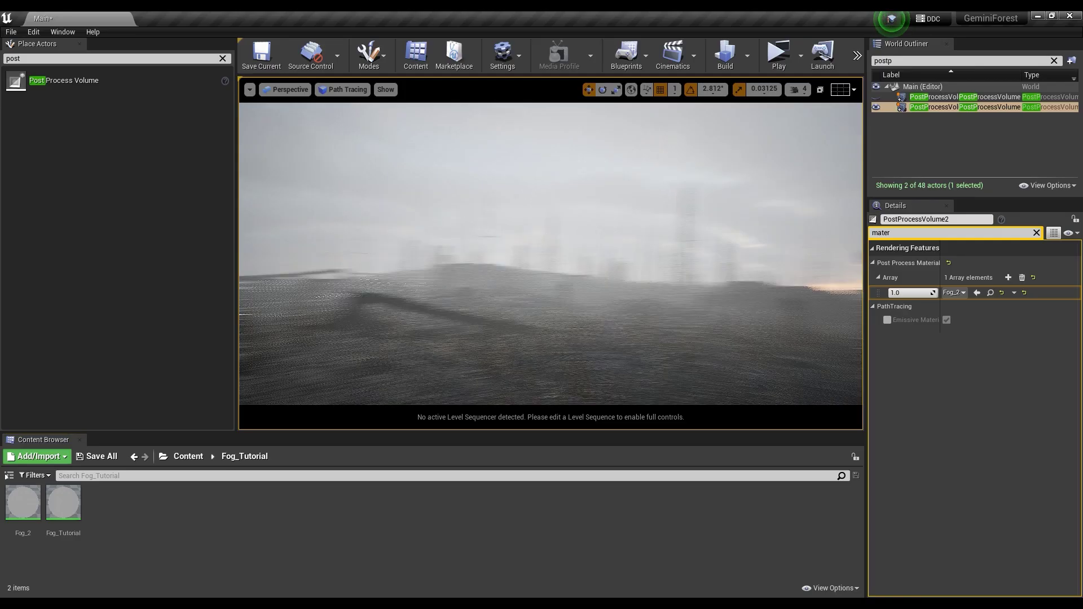
mouse_move(550, 254)
right_mouse_down()
mouse_move(637, 257)
mouse_move(615, 237)
mouse_move(550, 232)
mouse_move(548, 260)
mouse_move(559, 252)
mouse_move(545, 240)
right_mouse_up()
key("s")
key("w")
key("s")
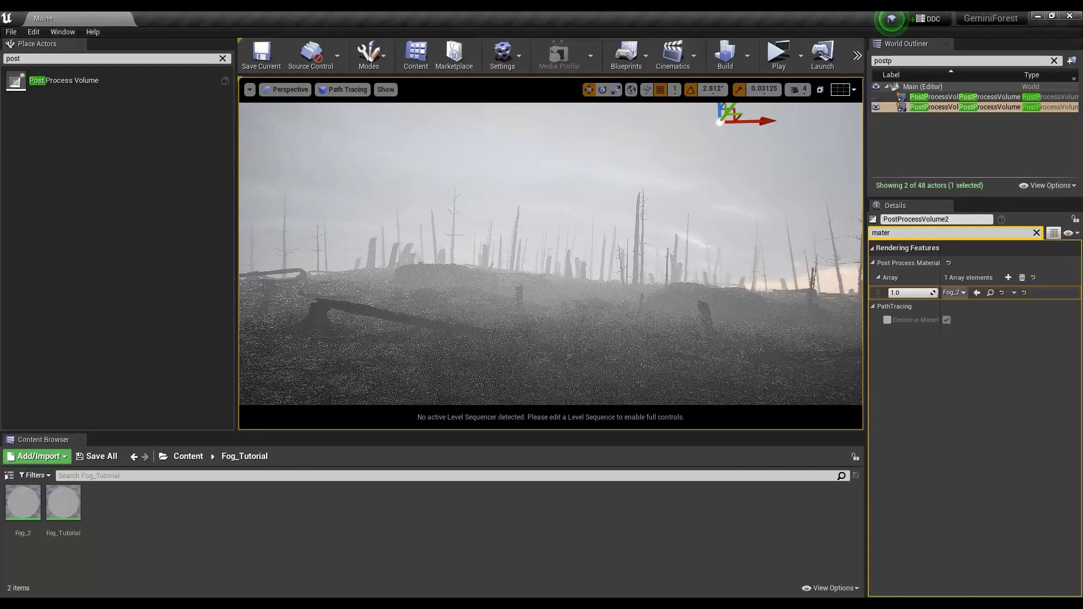
left_click(877, 107)
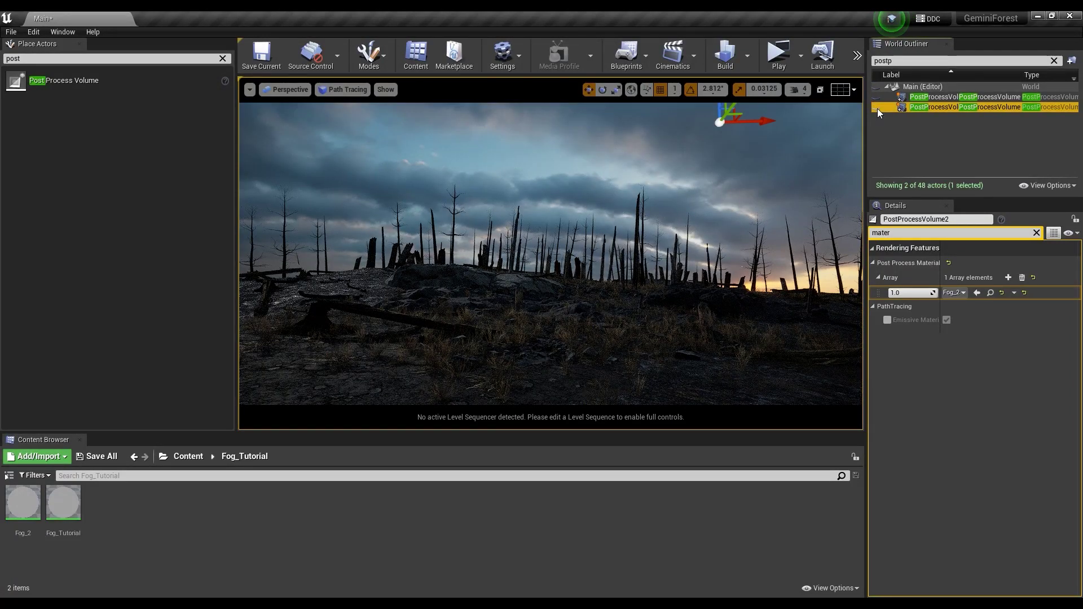
left_click(877, 107)
key("w")
mouse_move(615, 249)
right_mouse_down()
mouse_move(616, 272)
mouse_move(570, 274)
mouse_move(587, 272)
right_mouse_up()
key("s")
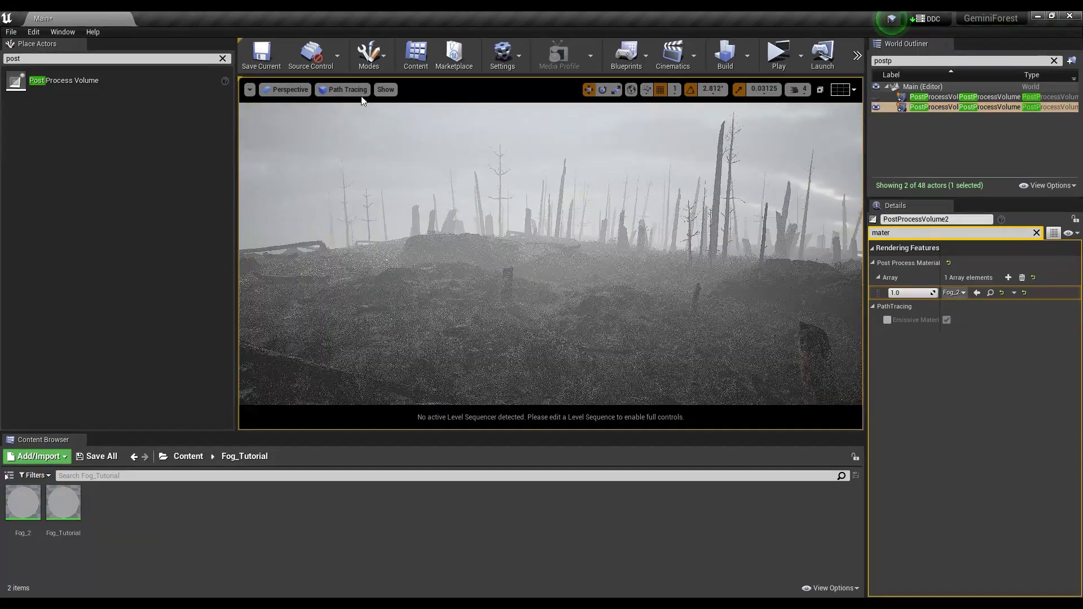
right_click_drag(564, 206, 543, 210)
key("s")
key("w")
key("s")
key("alt+4")
right_click_drag(543, 210, 547, 208)
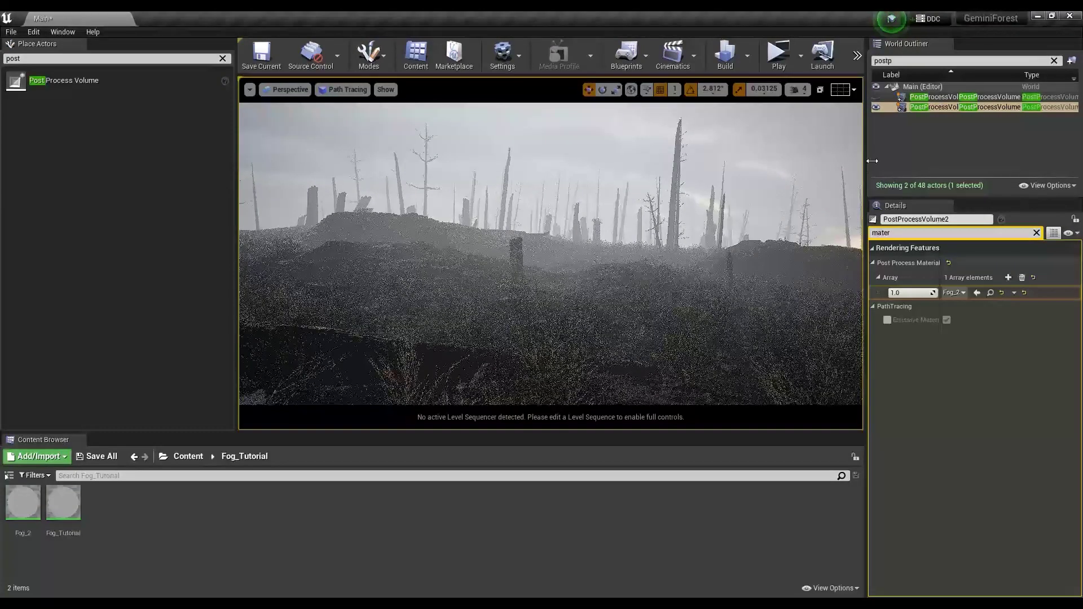
double_click(44, 509)
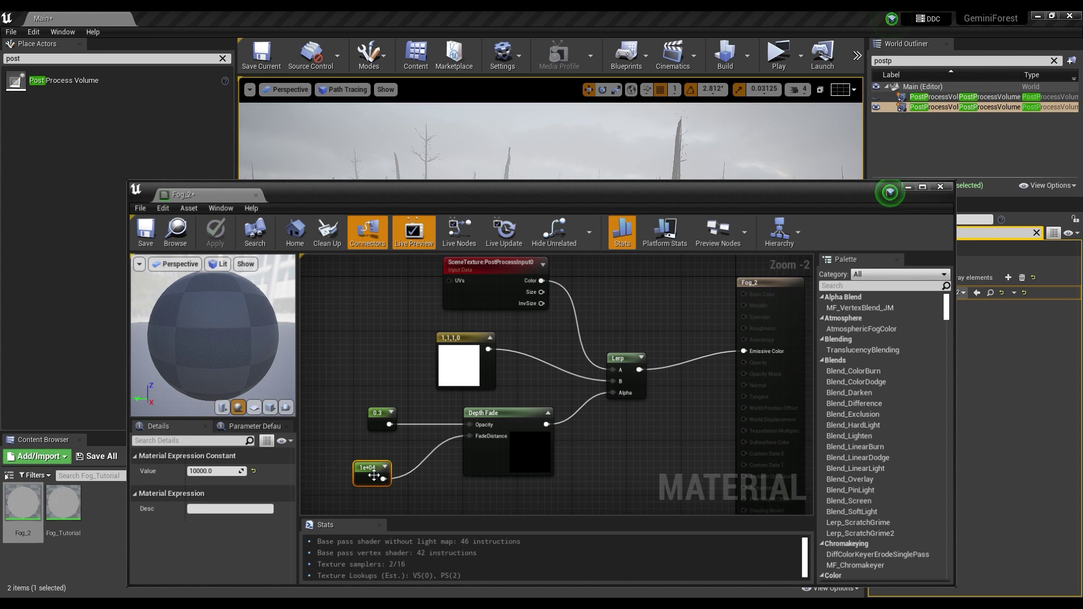
Set the fade distance constant to 1000 and apply the material.
left_click(233, 473)
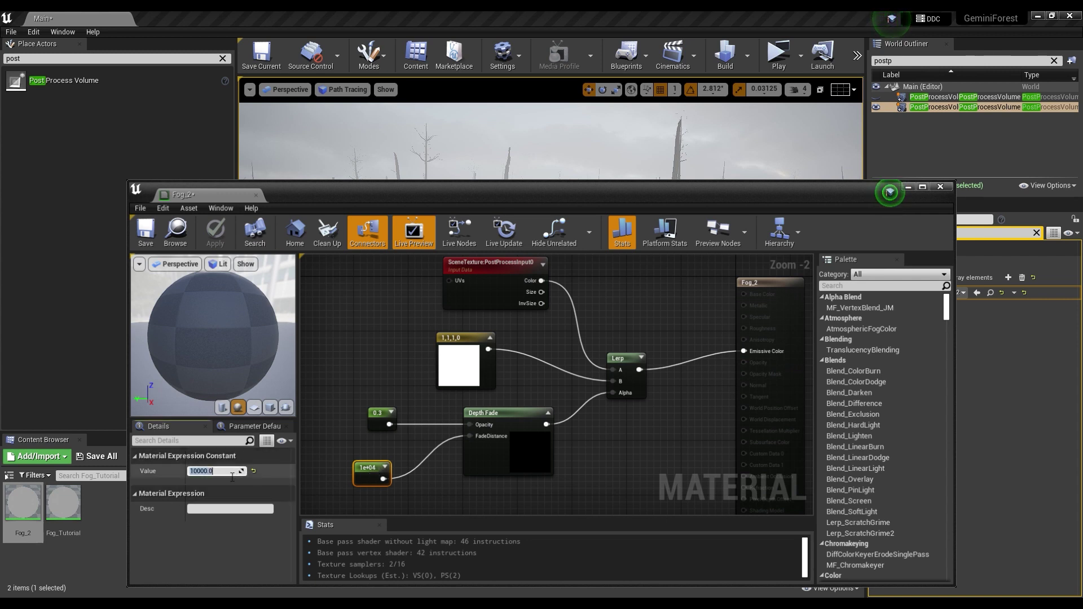
type("1000")
key("Return")
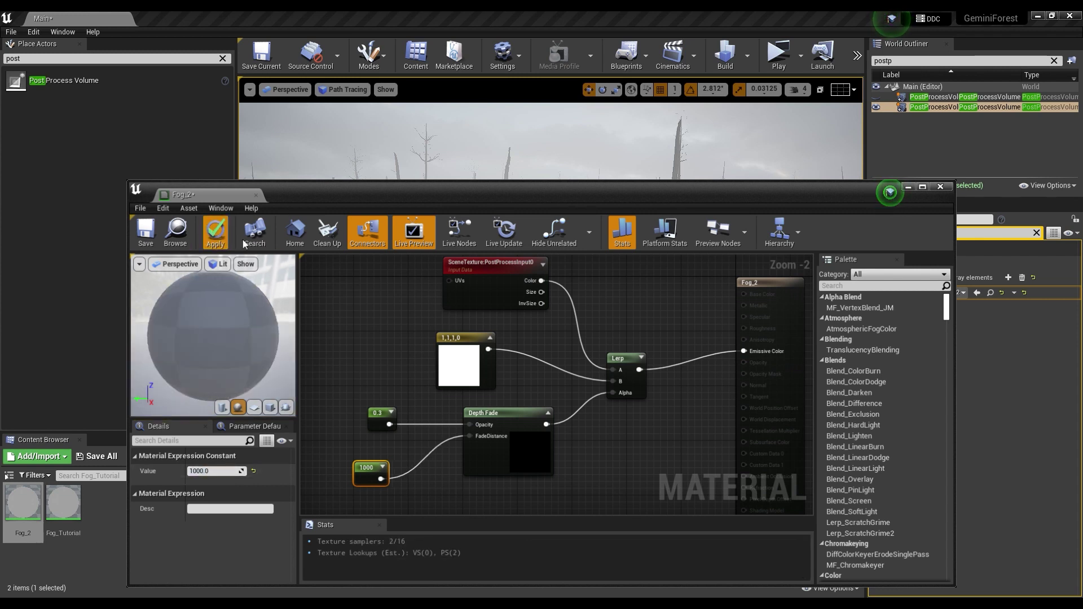
left_click(215, 231)
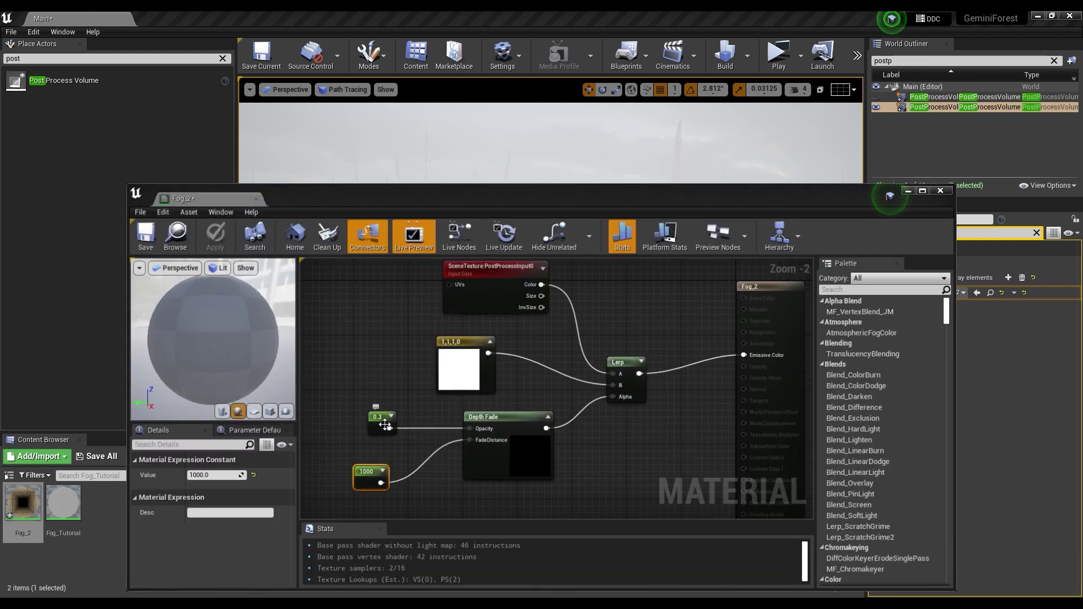
Change the opacity constant to 0.9 and the fade distance to 5000, then apply.
left_click(385, 425)
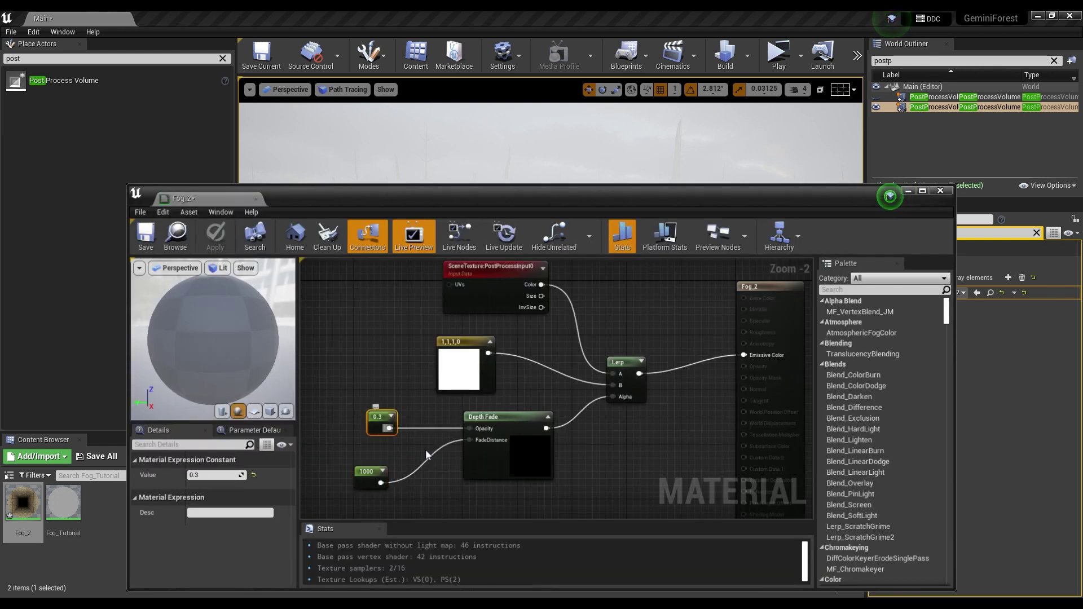
left_click(210, 479)
type(".9")
key("Return")
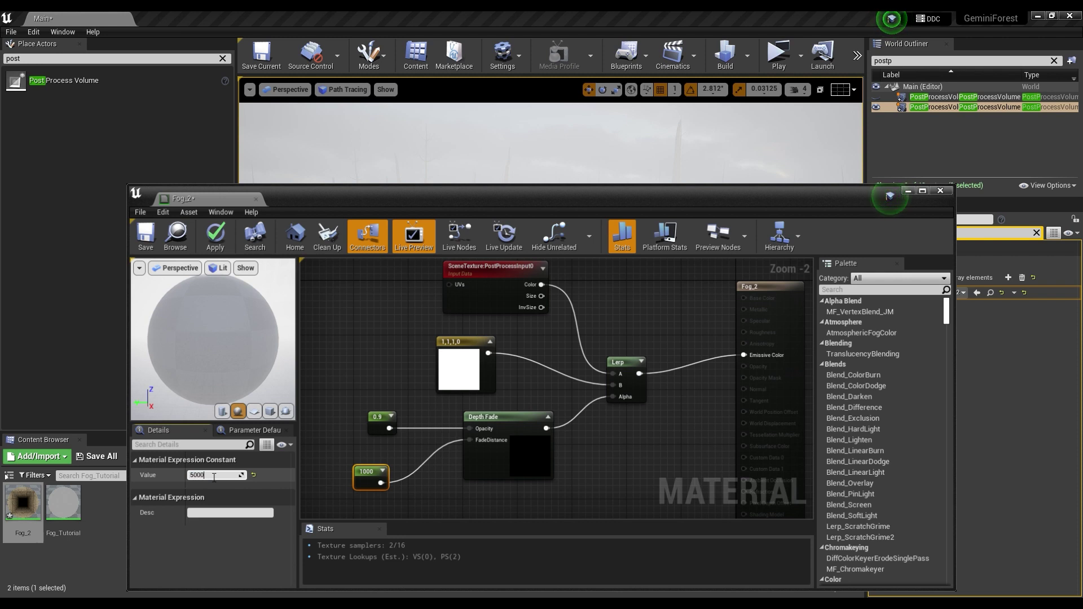
key("Return")
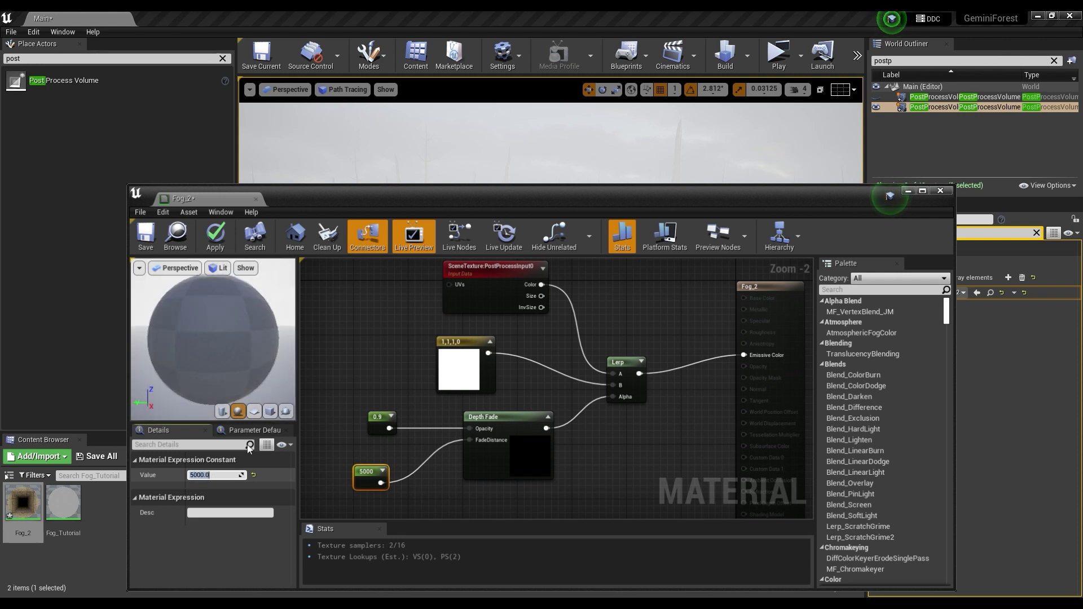
left_click(217, 235)
left_click(522, 218)
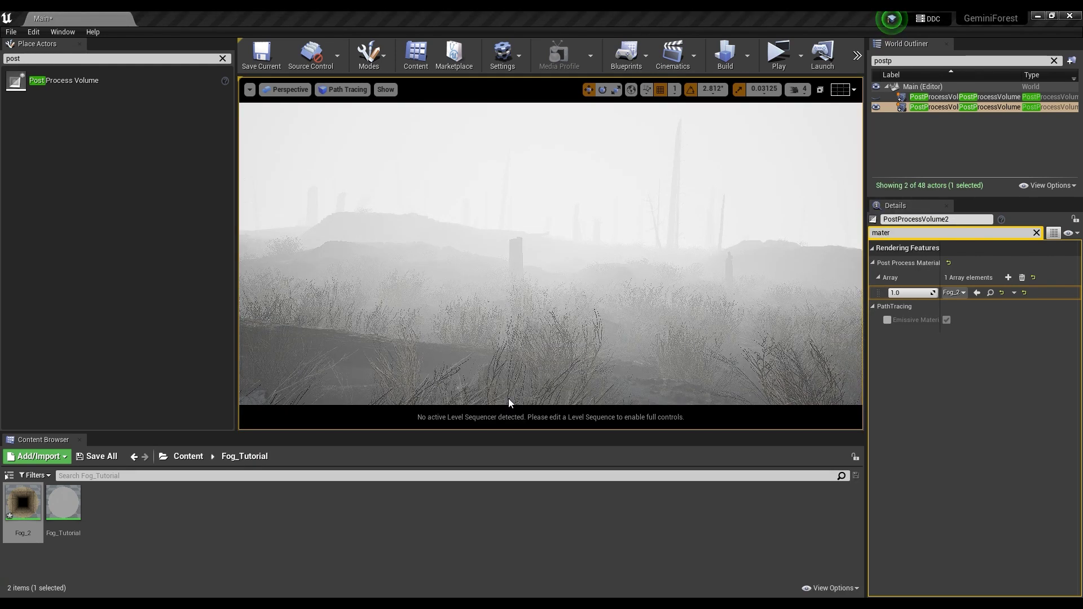
Fly through the fog, then make the fog colour constant cyan (0.073, 0.99, 1.0) and apply.
key("w")
right_click_drag(550, 254, 496, 511)
key("alt+Tab")
left_click(463, 352)
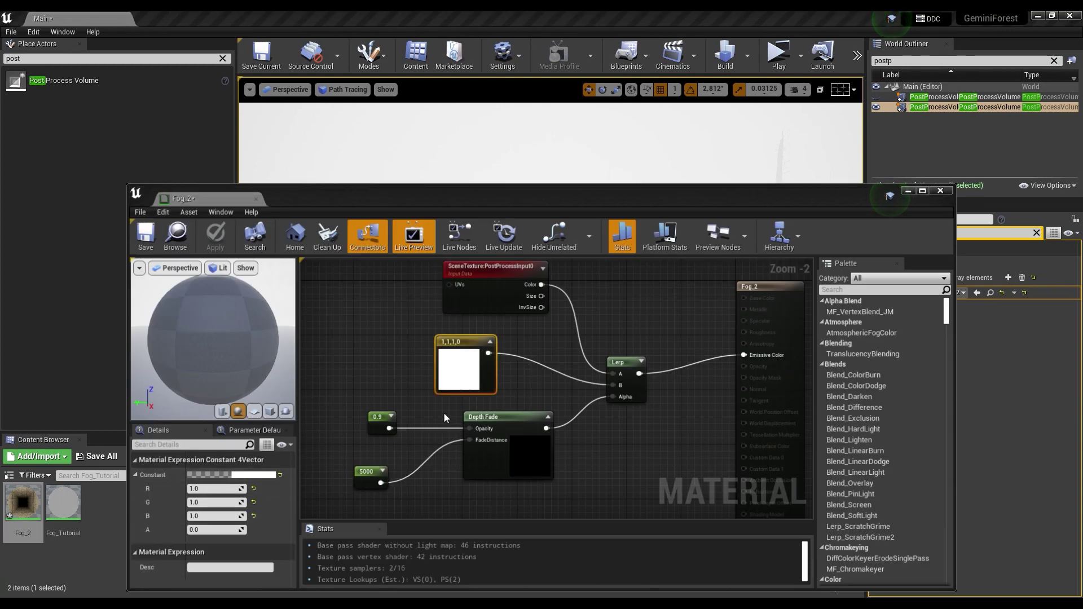
key("ctrl+z")
key("ctrl+z")
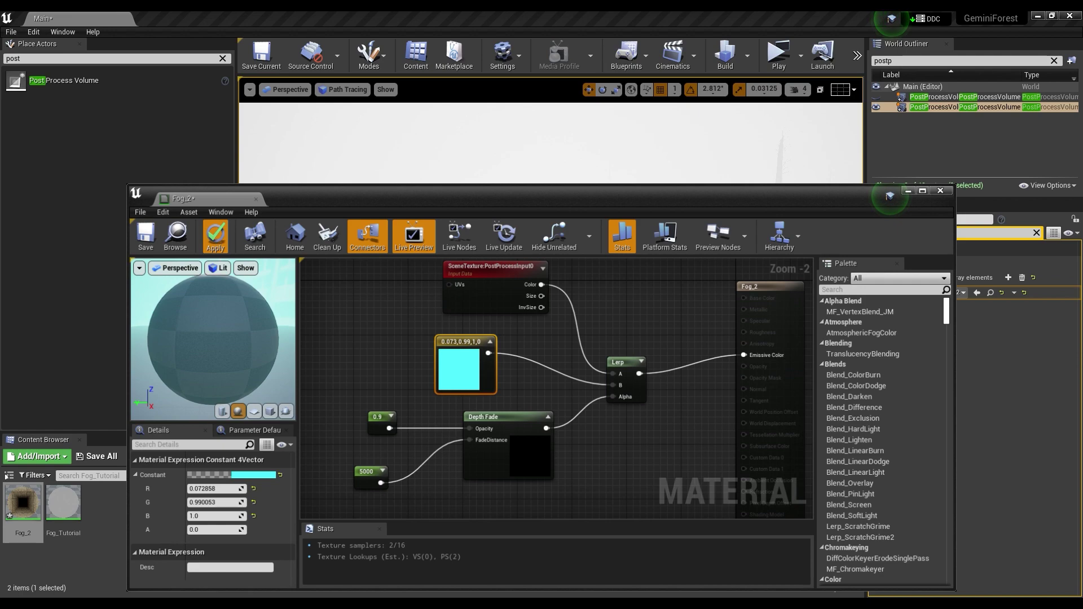
left_click(908, 191)
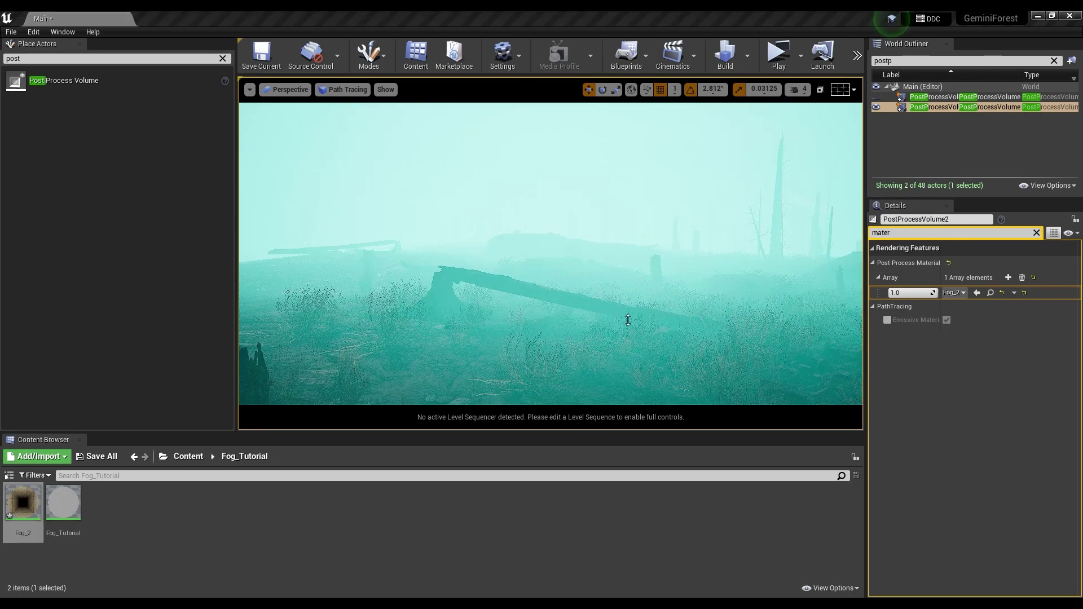
right_click_drag(551, 254, 590, 249)
right_click_drag(551, 322, 550, 330)
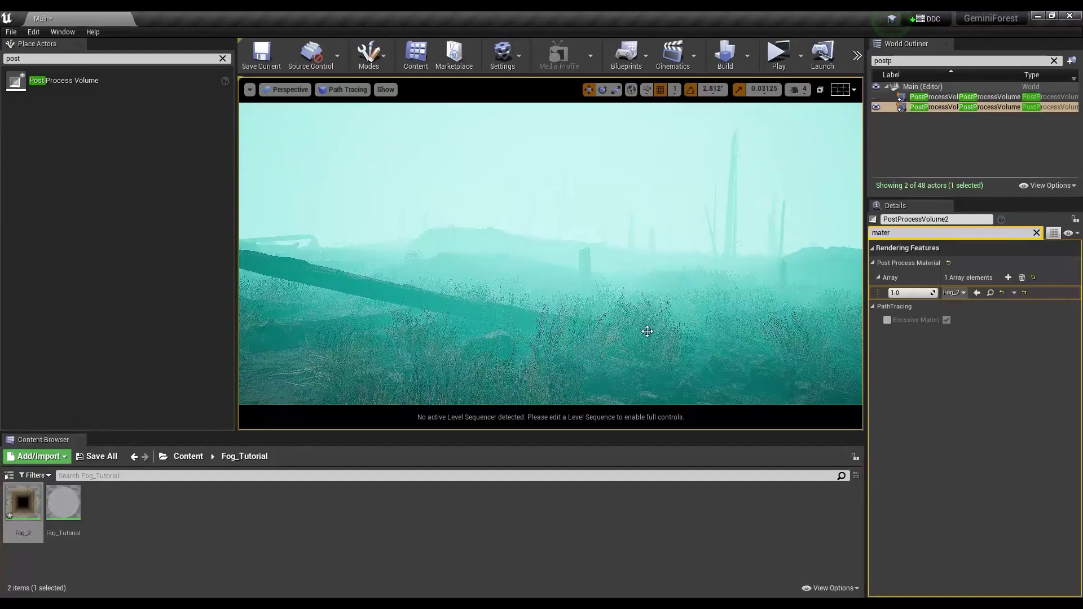